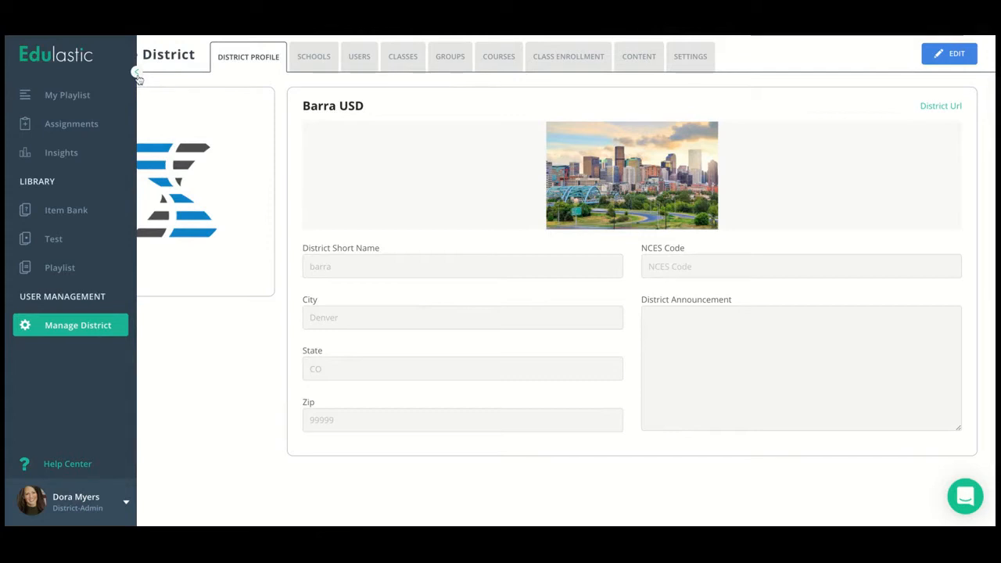
Open the Barra USD district profile for editing and select the whole district name
click(136, 74)
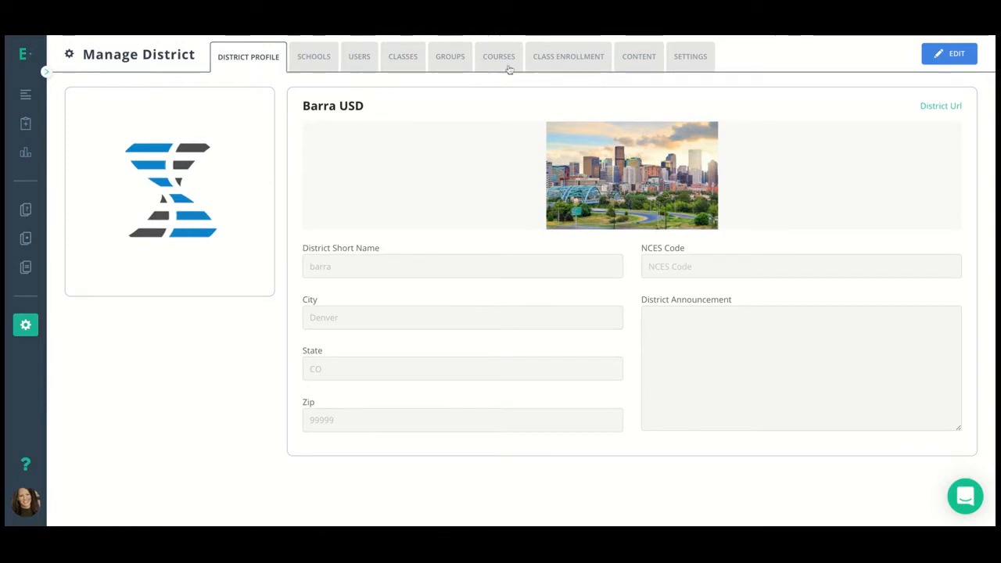
click(941, 56)
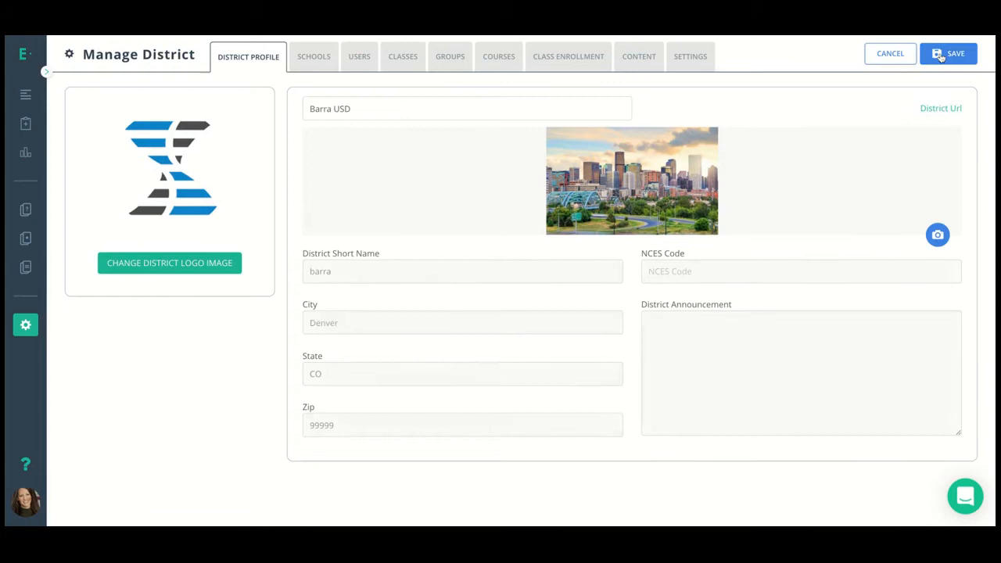
click(416, 108)
key(shift+Left)
key(shift+Left)
key(shift+Left)
key(shift+Left)
key(shift+Left)
key(shift+Left)
key(shift+Left)
key(shift+Left)
key(shift+Left)
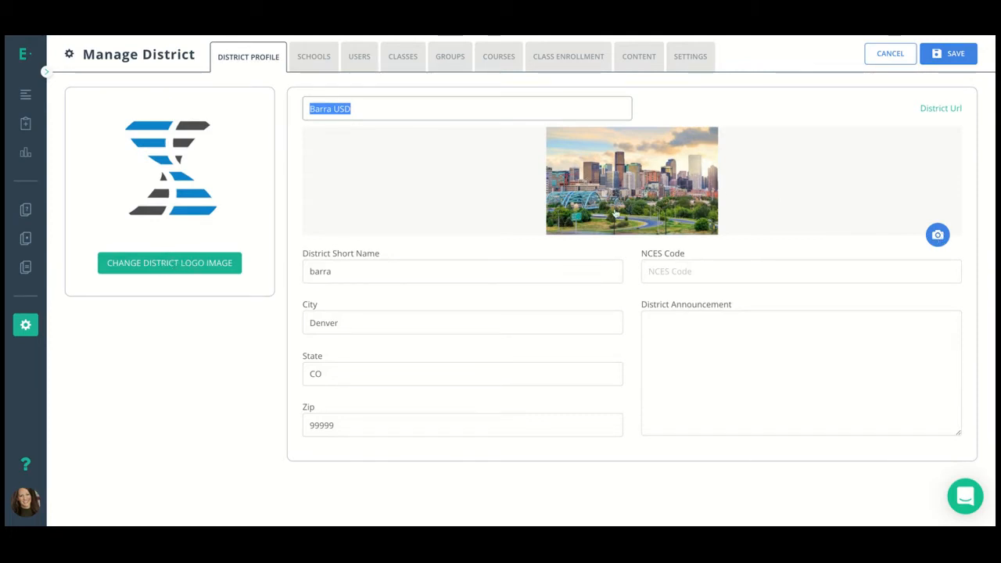
Place the cursor in the District Announcement field, save the district profile, and open the District Url link
click(668, 343)
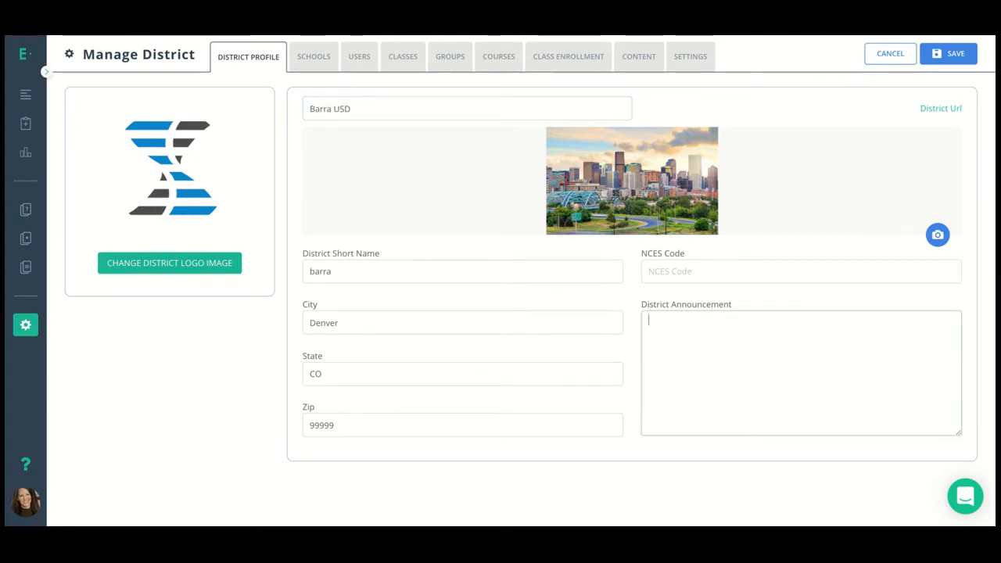
click(954, 54)
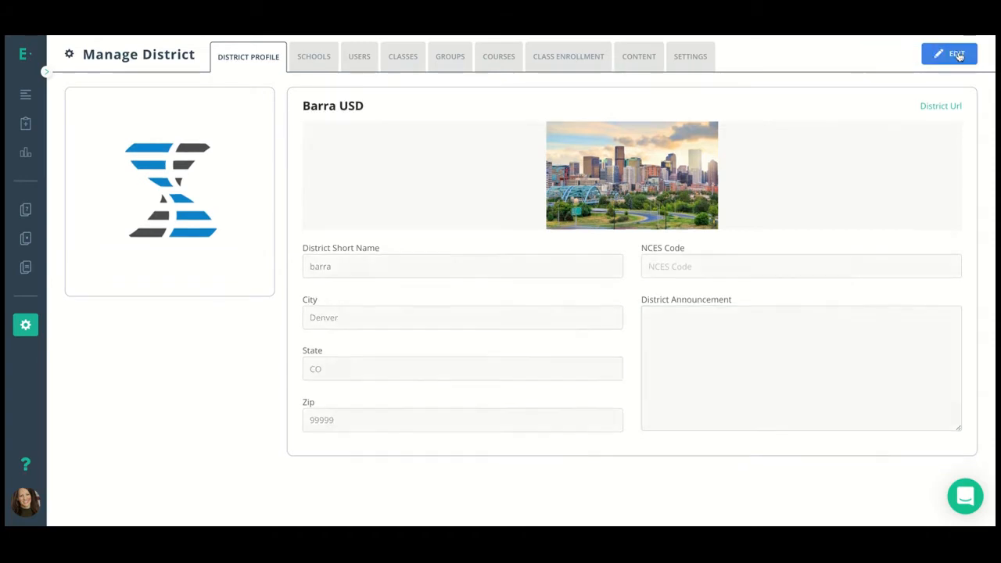
click(951, 109)
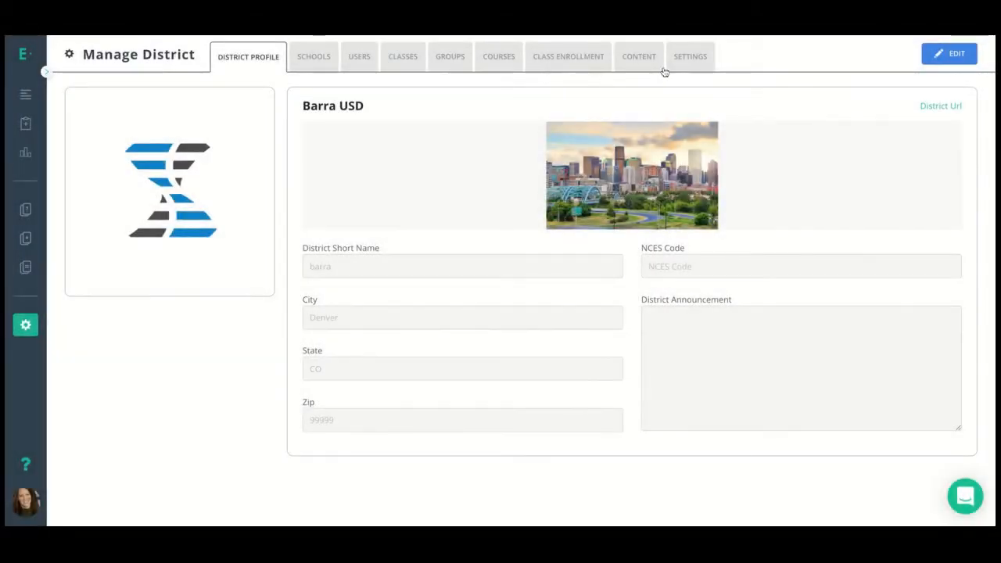
In the district policies, turn student addition with Firstname and Lastname off and back on
click(690, 58)
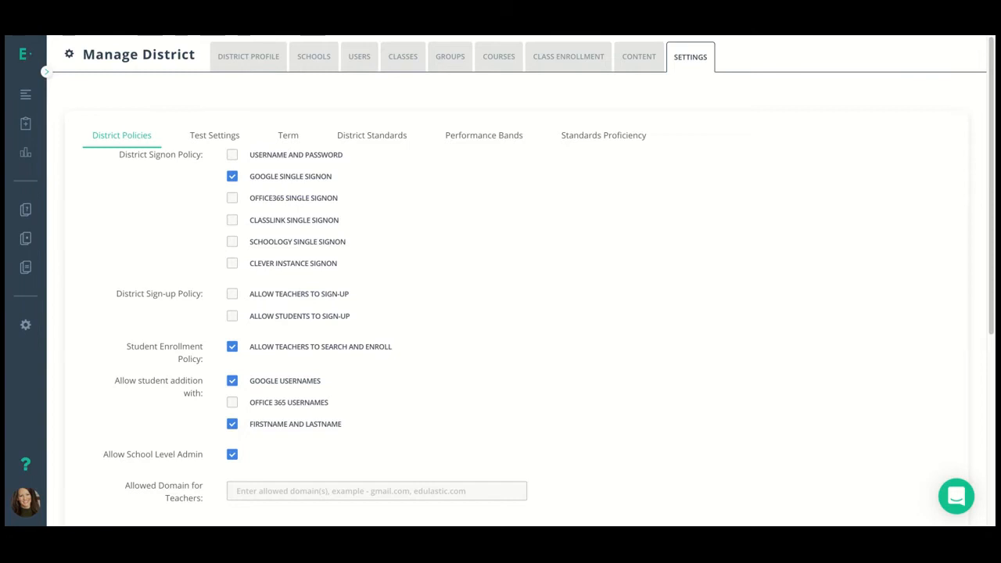
scroll(271, 317, down, 3)
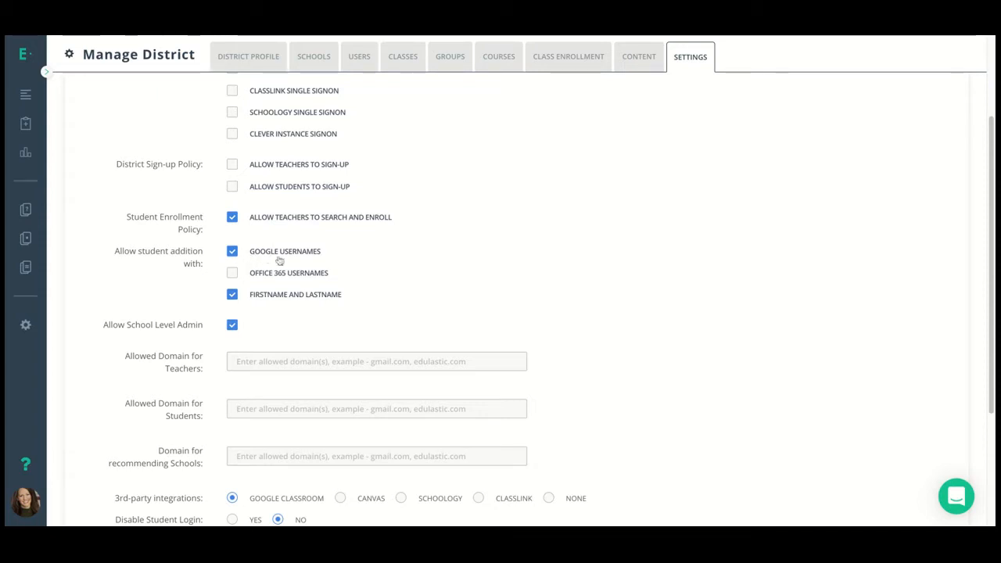
click(232, 300)
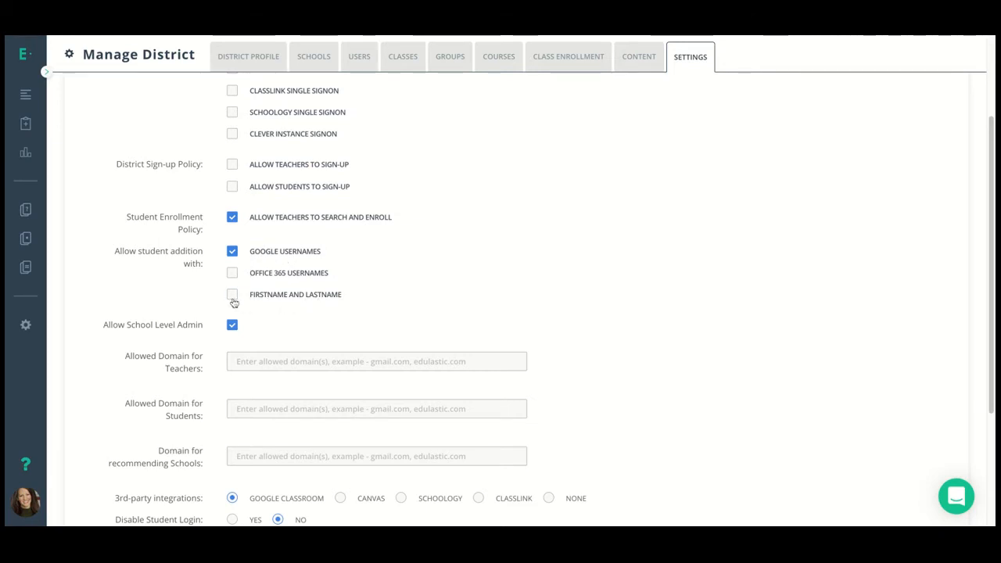
click(232, 300)
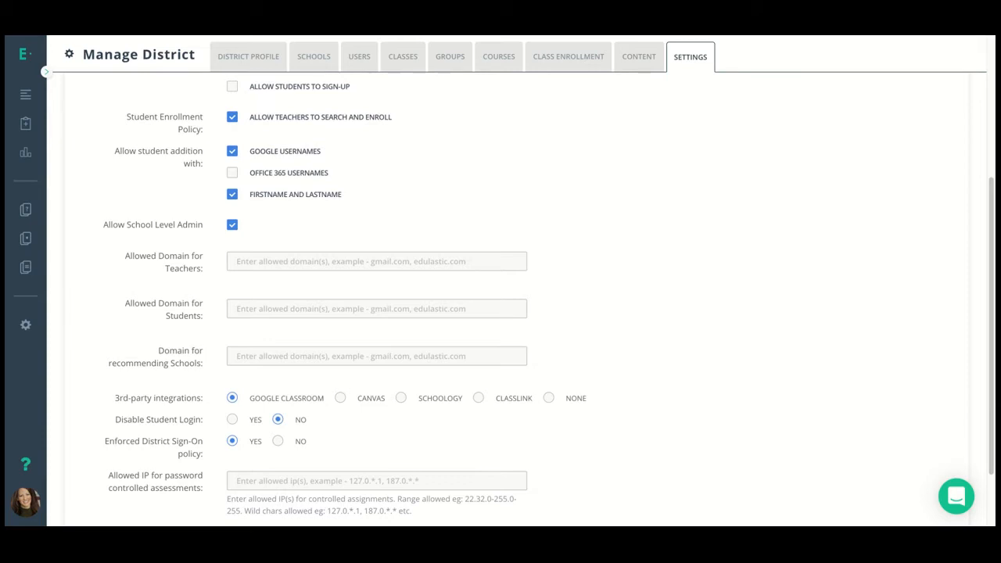
Go to the allowed IP field for password controlled assessments and save the district policies
scroll(516, 297, down, 2)
scroll(516, 297, down, 2)
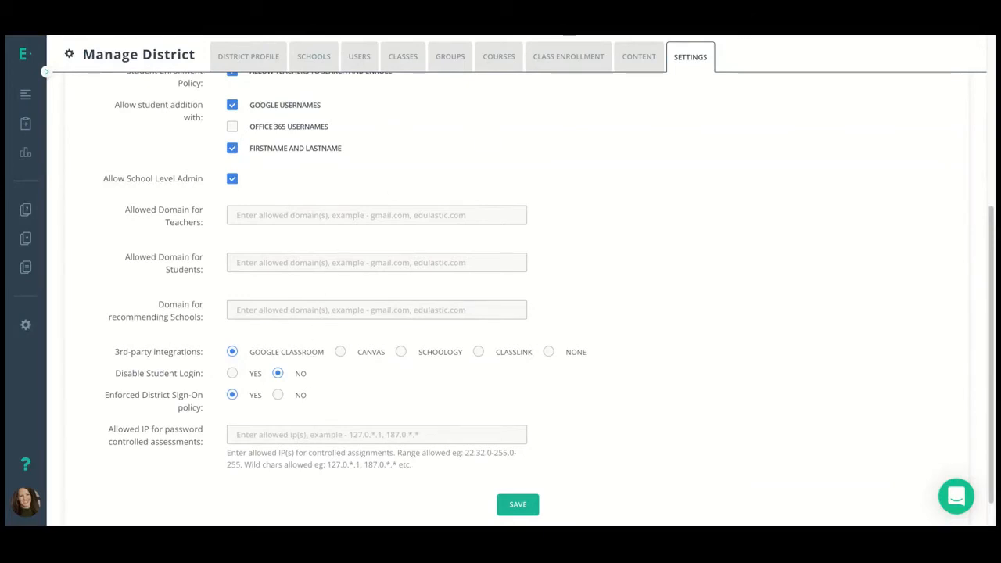
click(319, 434)
click(520, 506)
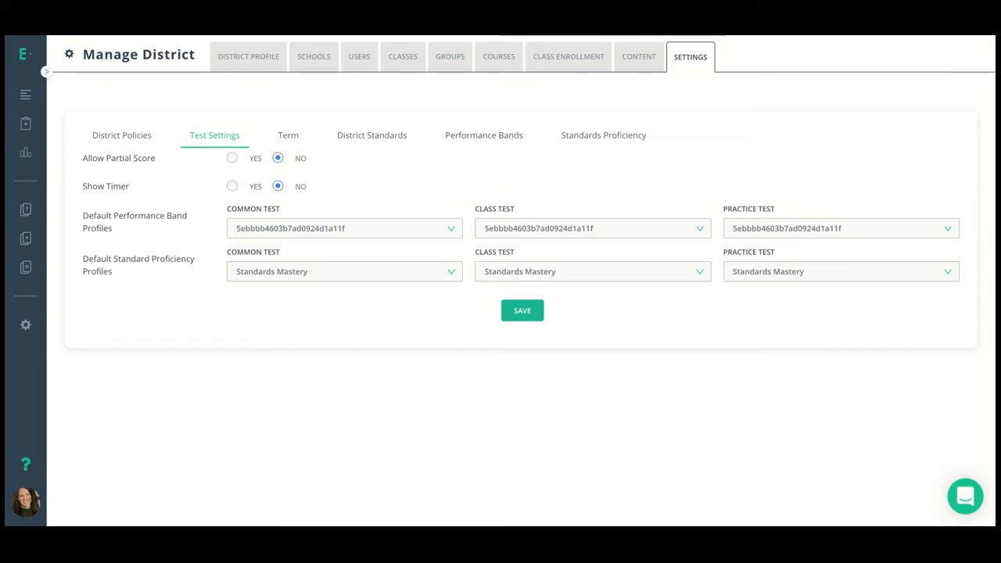
Set Allow Partial Score and Show Timer to Yes, and choose K-3 ELA as the common test's default performance band profile
click(233, 159)
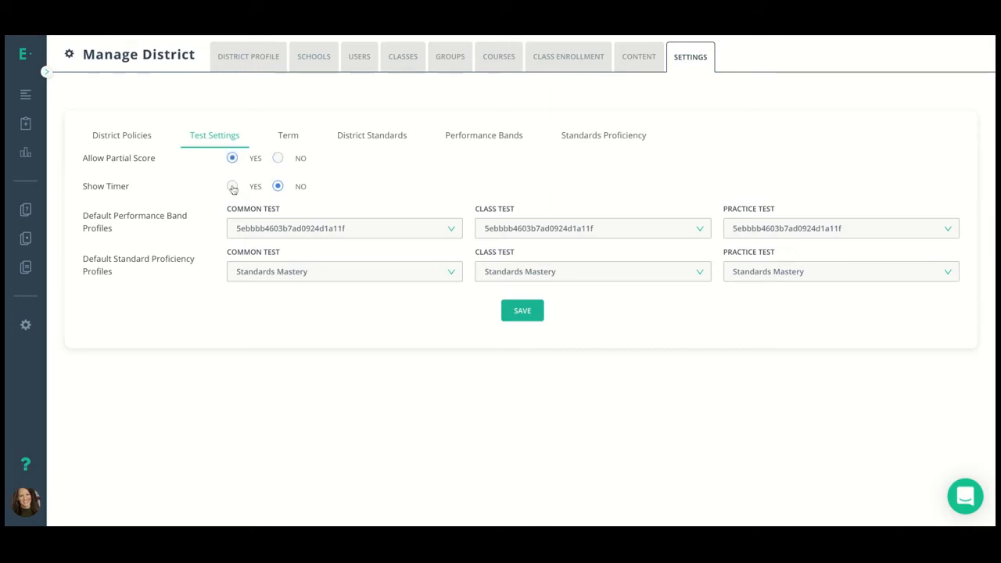
click(233, 187)
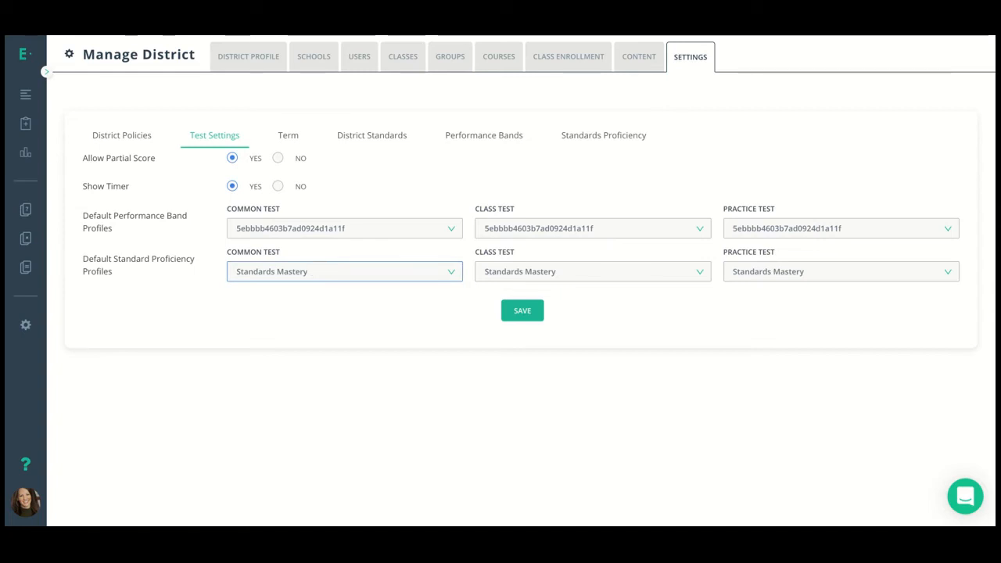
click(339, 228)
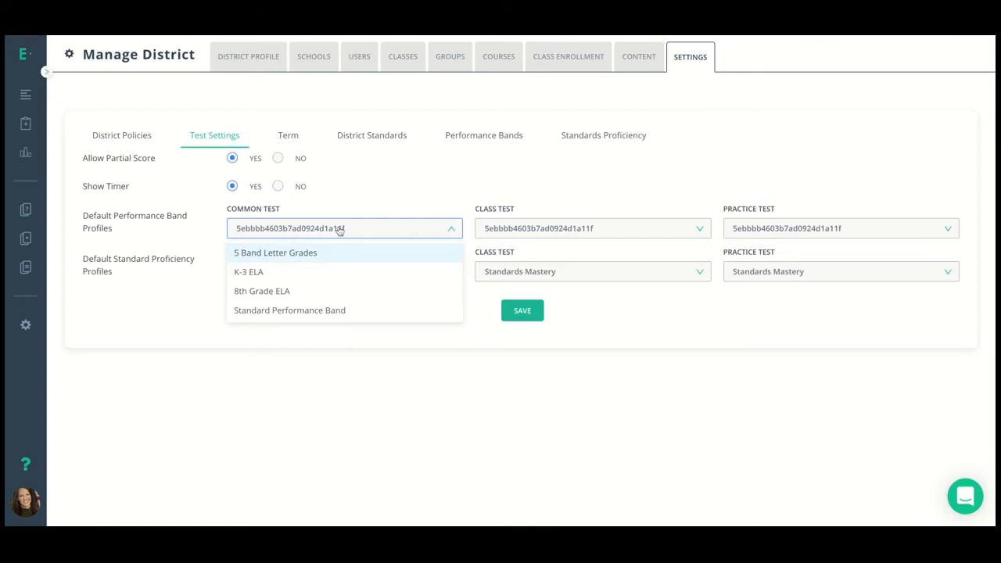
click(312, 280)
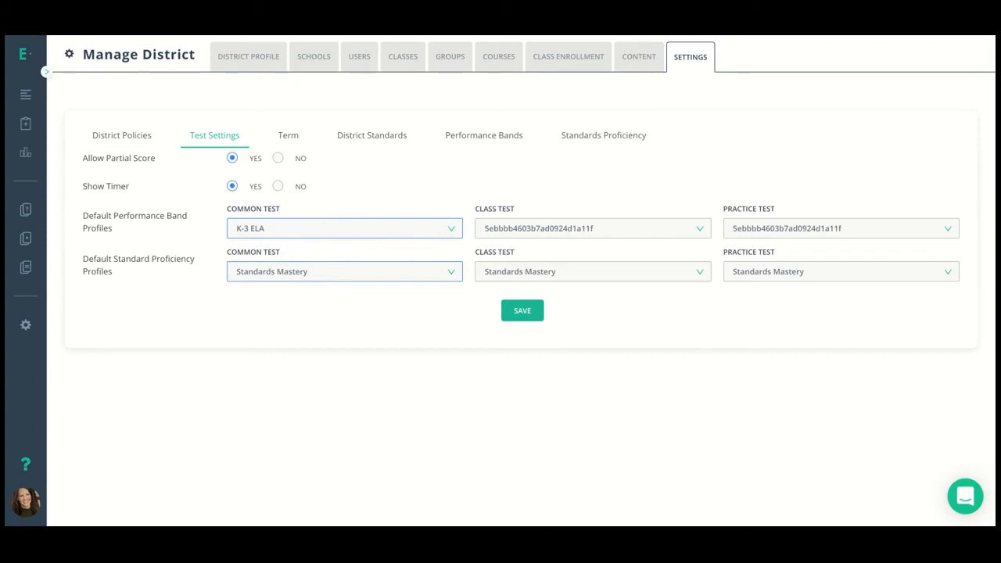
Open the 2020-21 school year for editing in the district terms and save it
click(294, 138)
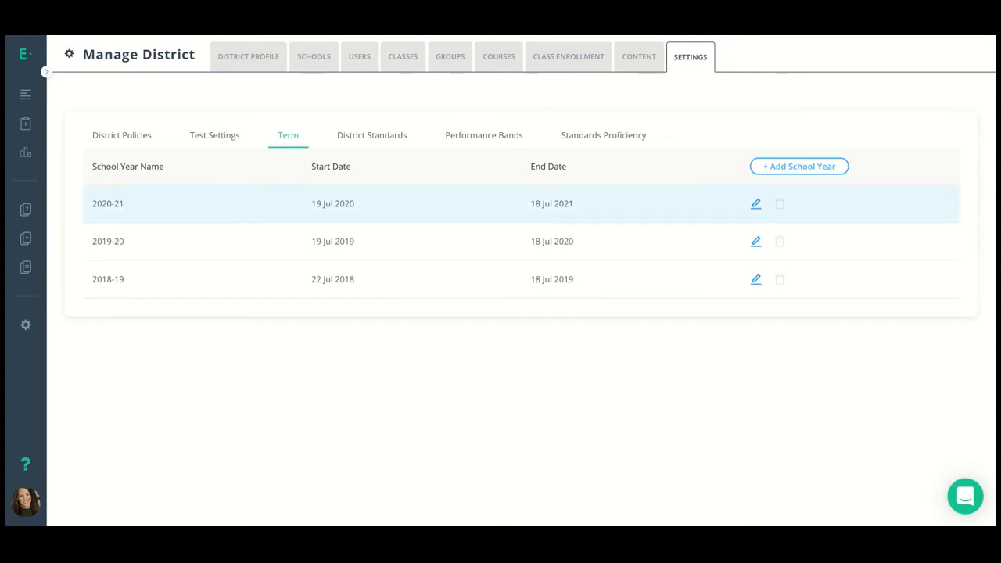
click(755, 203)
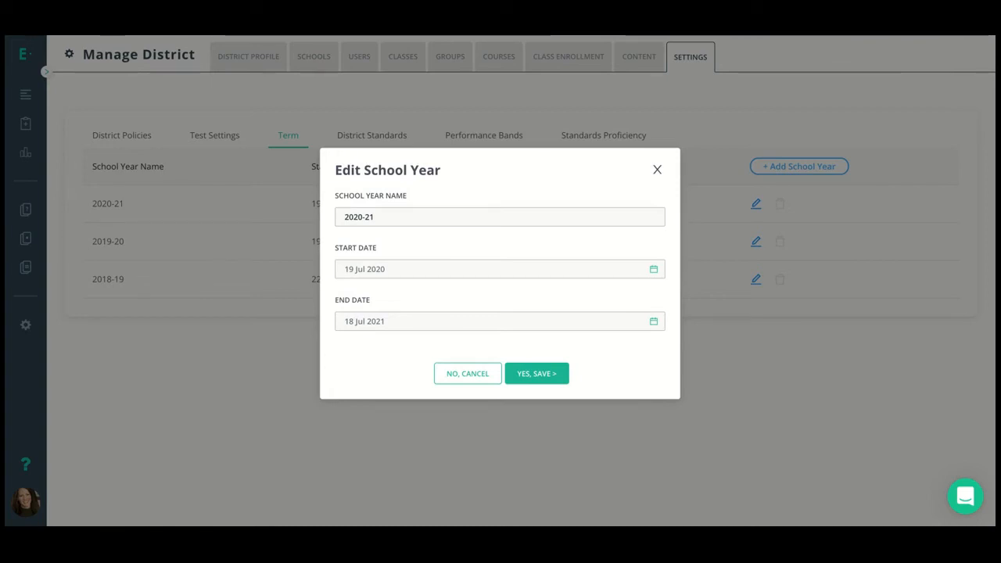
click(547, 379)
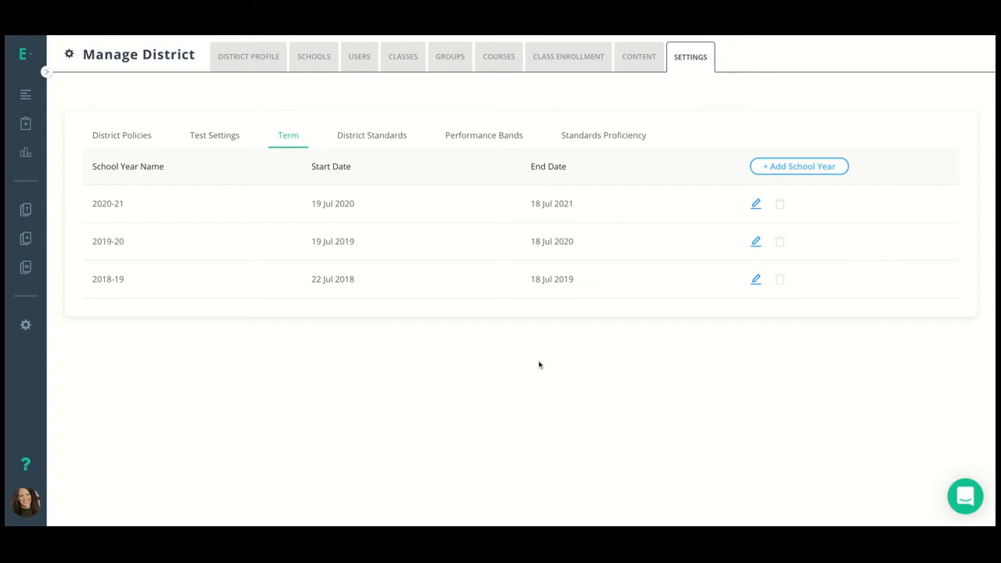
In the district standards, allow teachers to view and use other standards and make teacher-selected standards visible to all
click(383, 138)
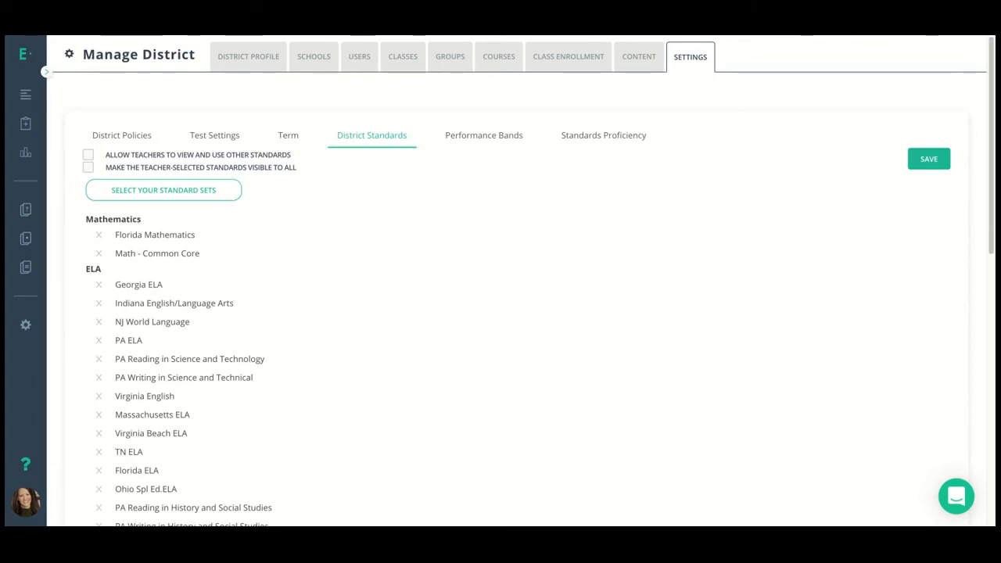
click(89, 154)
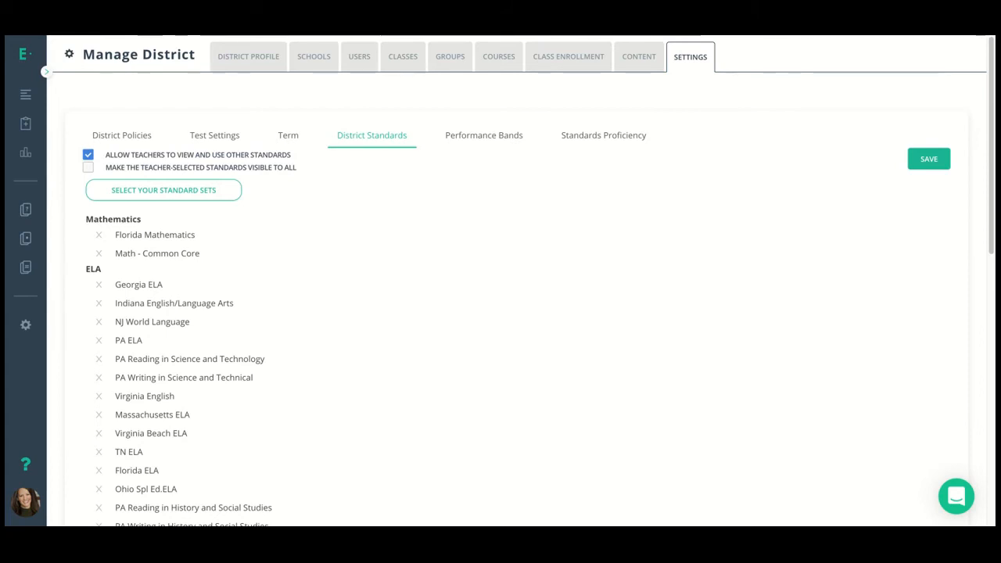
click(88, 167)
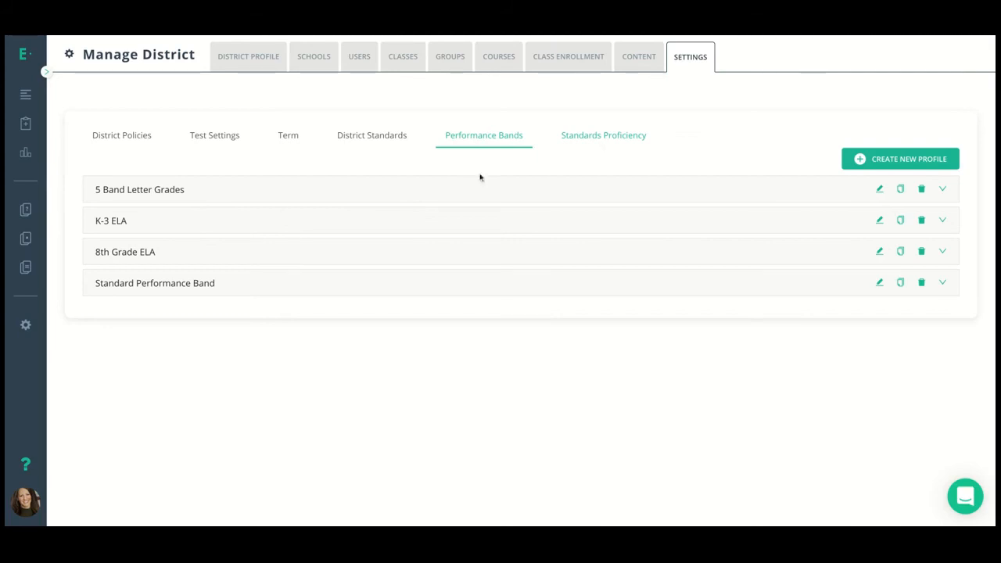
Examine the 5 Band Letter Grades and K-3 ELA performance bands, and open 5 Band Letter Grades for editing
click(341, 197)
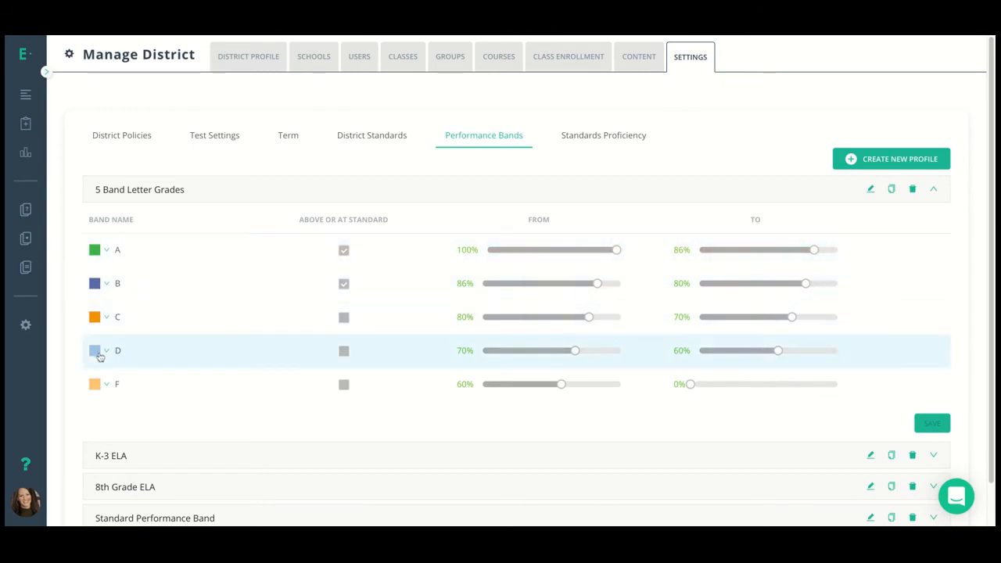
click(131, 461)
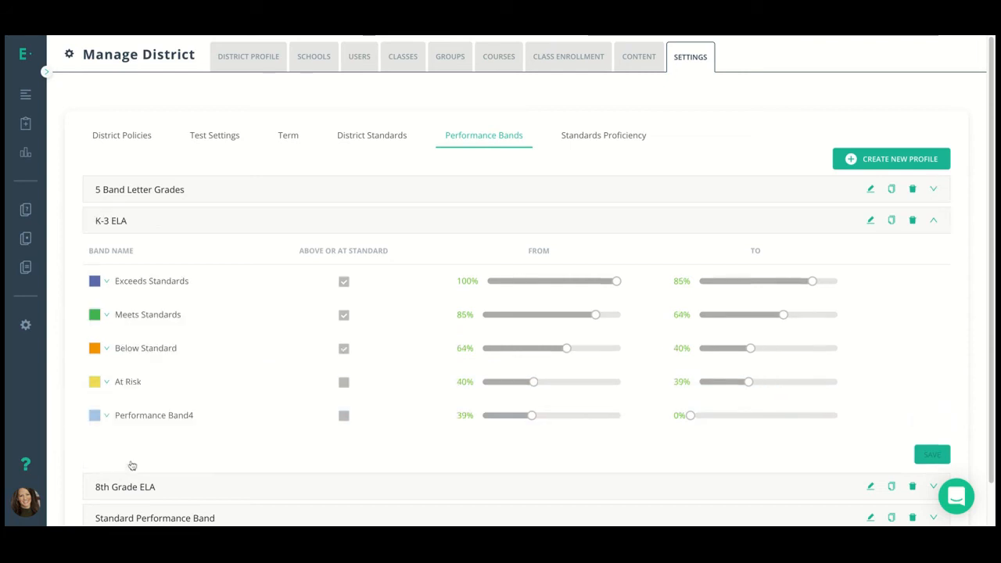
scroll(132, 464, down, 1)
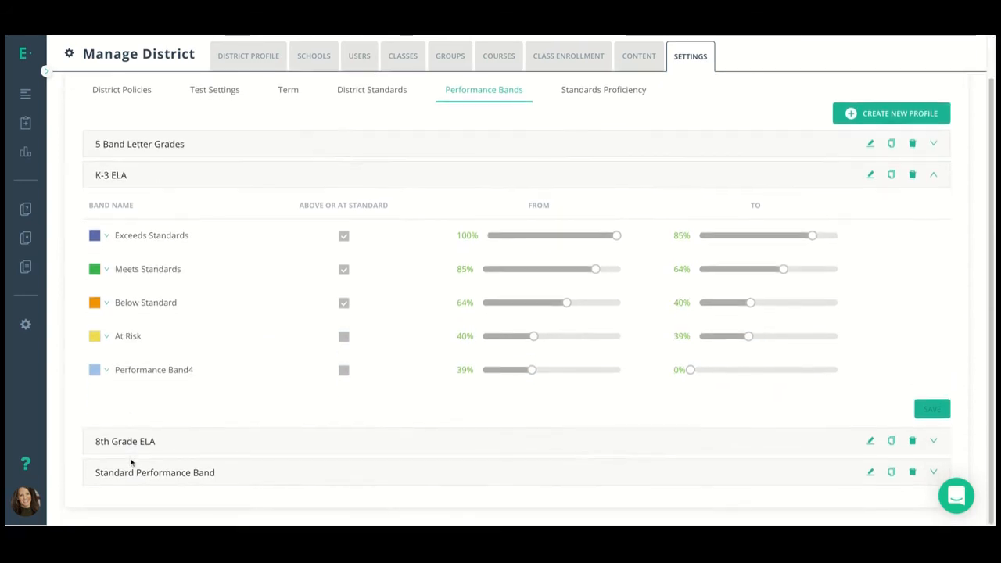
click(872, 147)
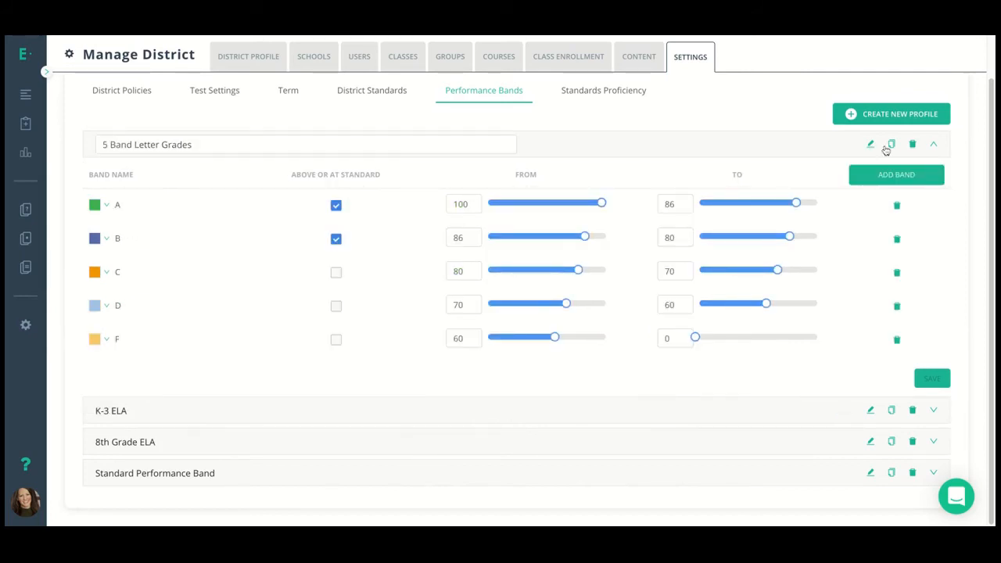
Examine the grading scale and mastery calculation methods of the 5 Band Profile in the standards proficiency settings
click(612, 93)
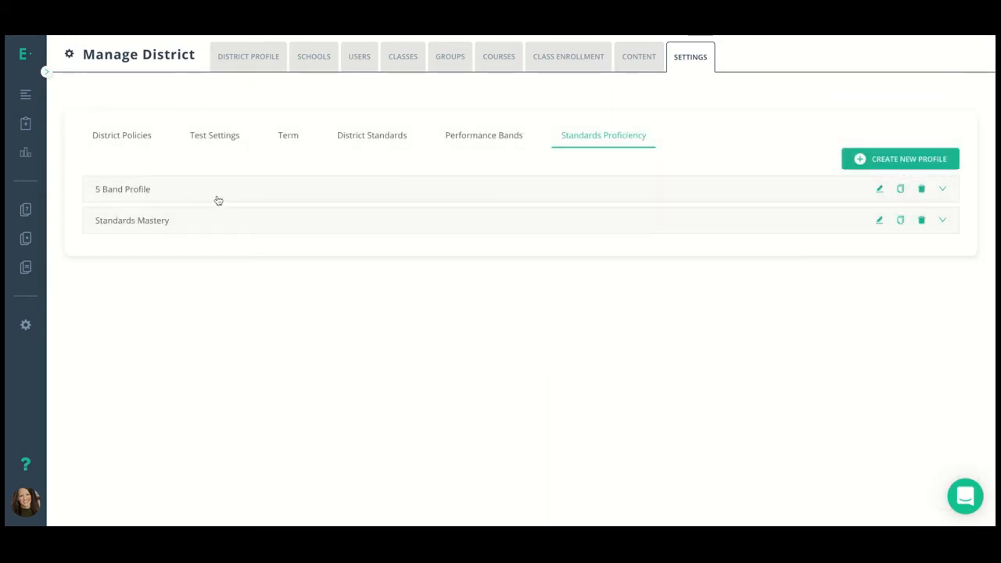
click(223, 189)
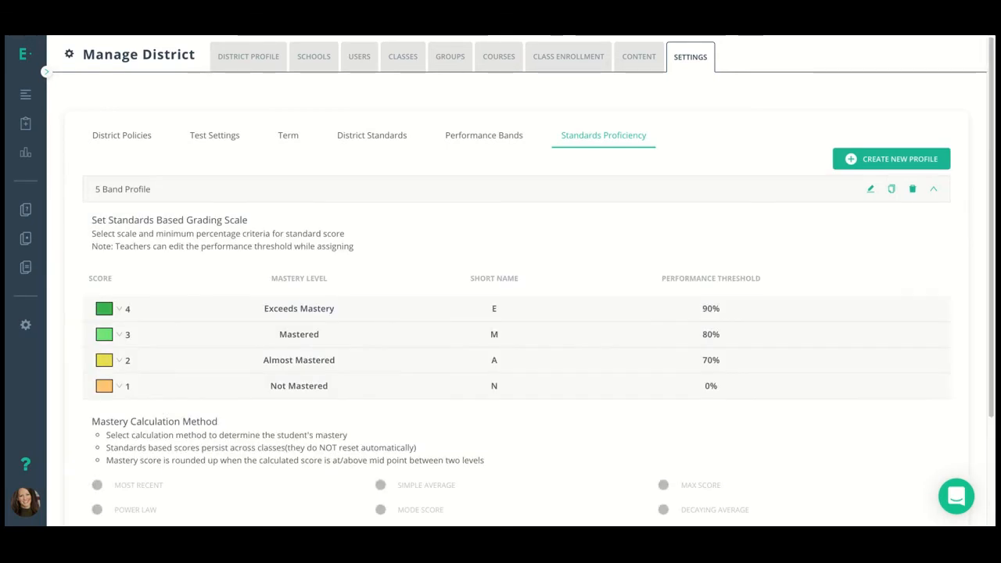
scroll(223, 338, down, 2)
scroll(223, 337, up, 2)
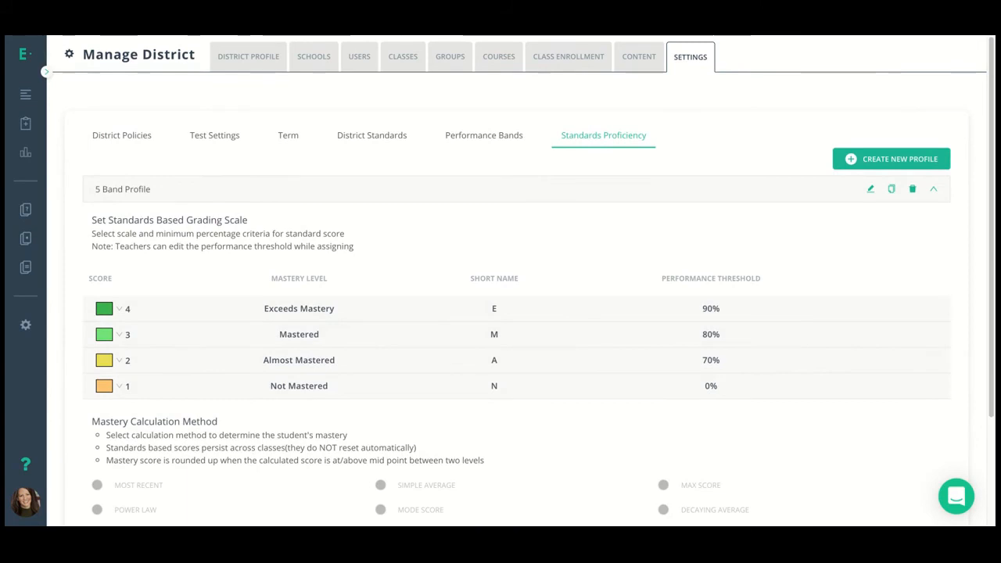
click(130, 143)
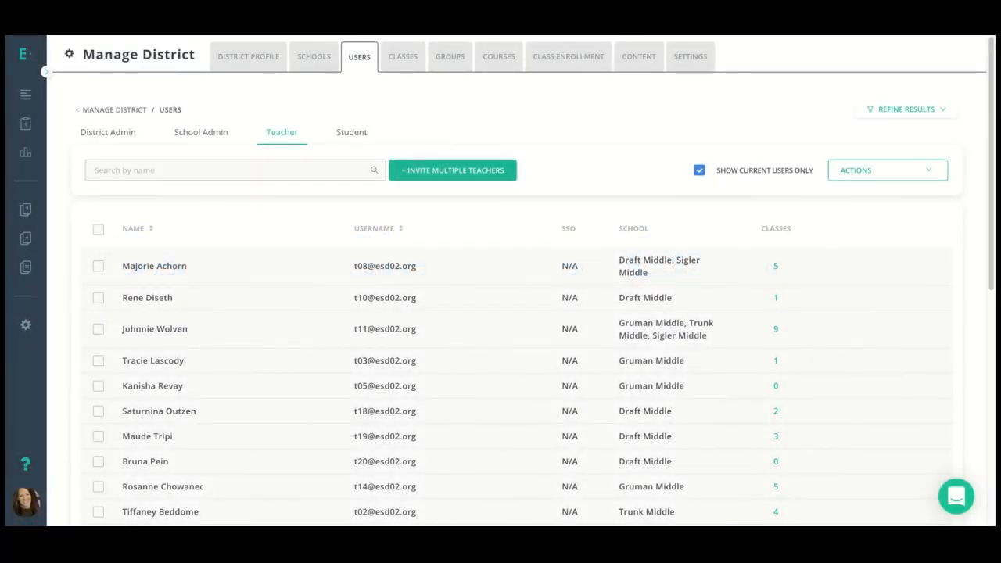
Review the district admin and school admin user lists, and view the form for creating a school admin without adding one
click(92, 139)
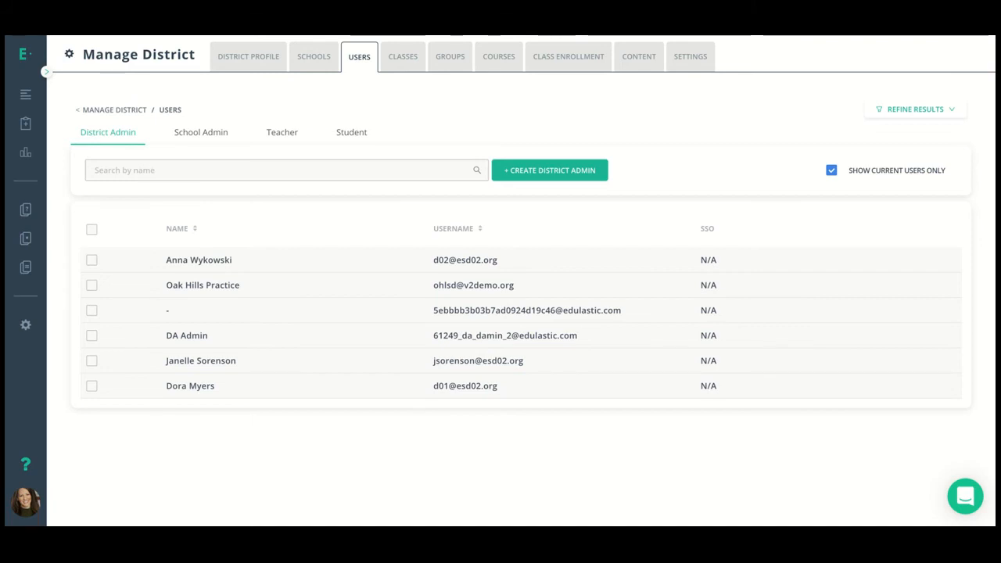
click(204, 133)
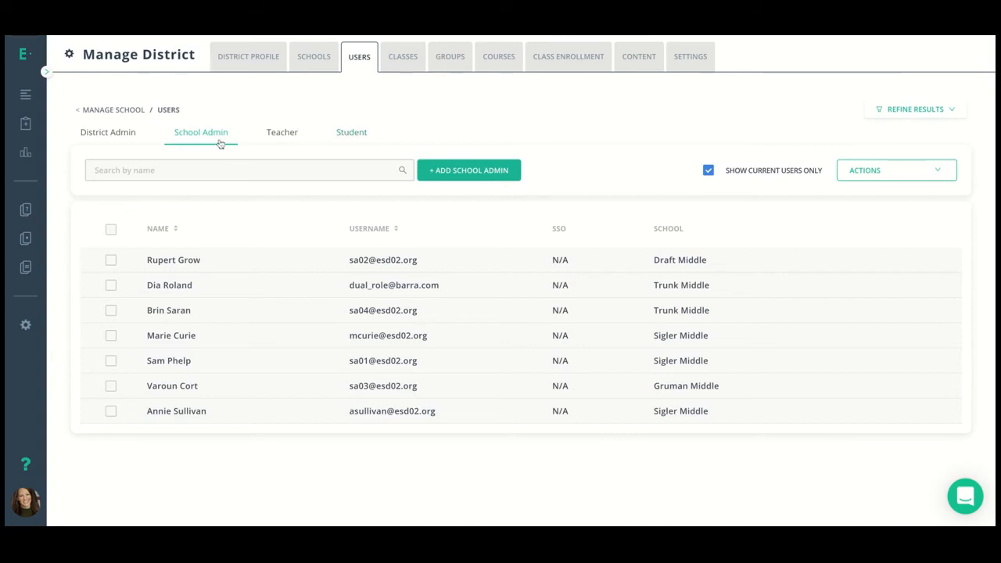
click(120, 134)
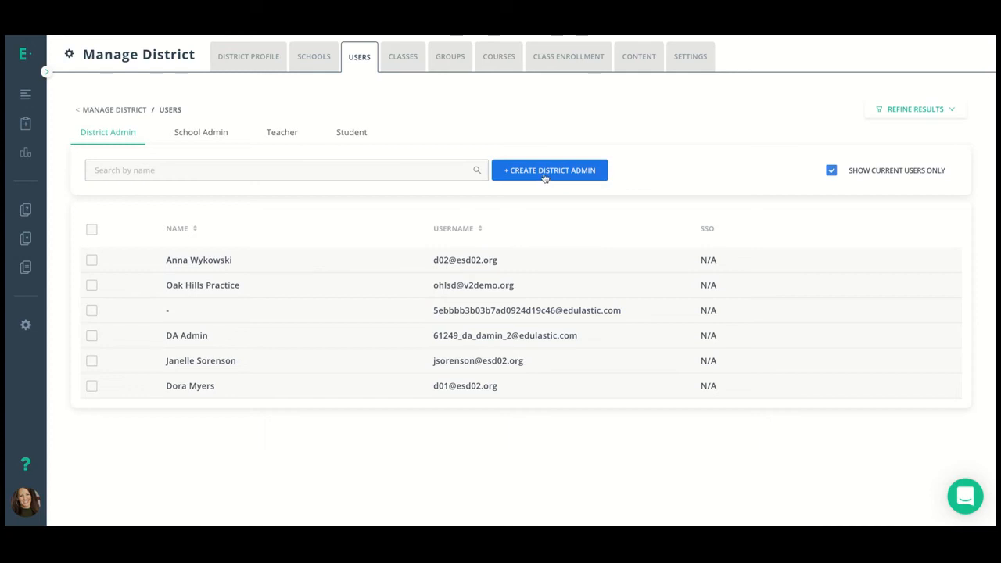
click(208, 140)
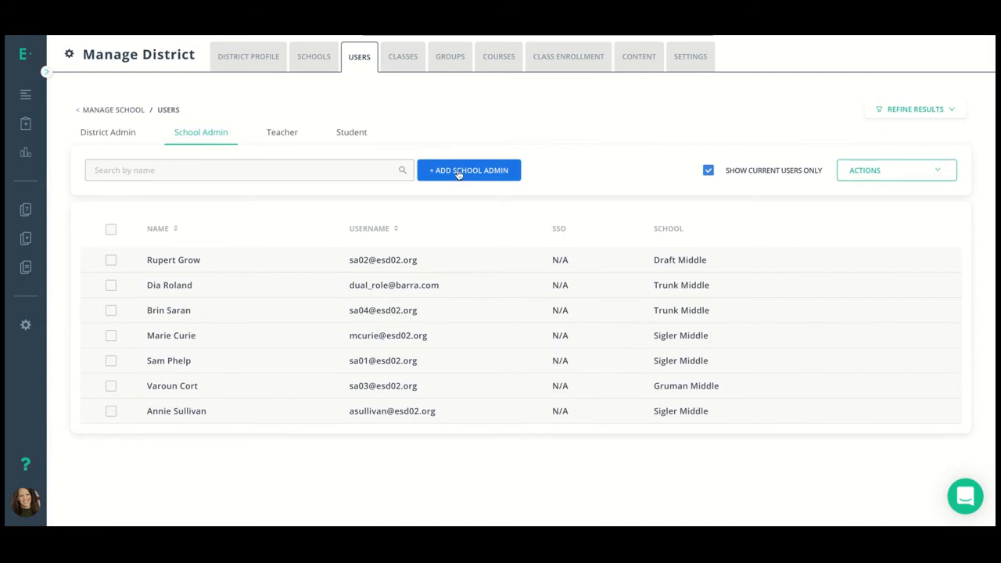
click(458, 171)
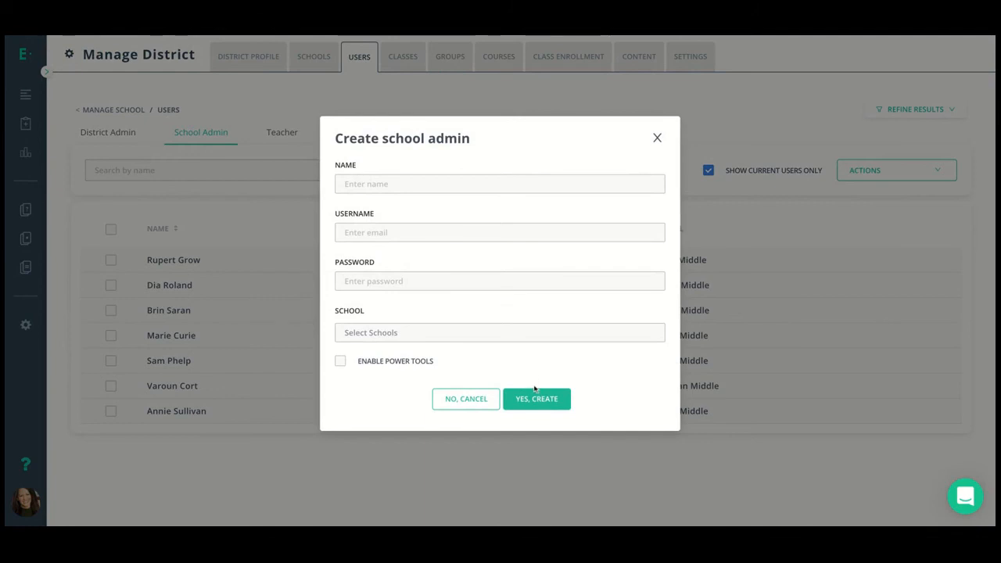
click(656, 139)
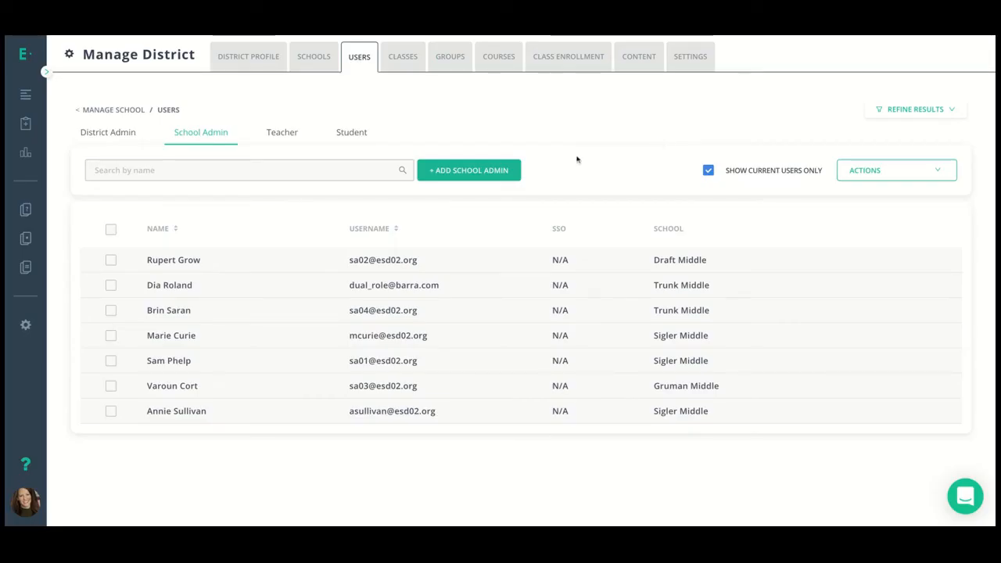
Review the teacher user list, its bulk invitation form and the actions available for teacher accounts
click(284, 135)
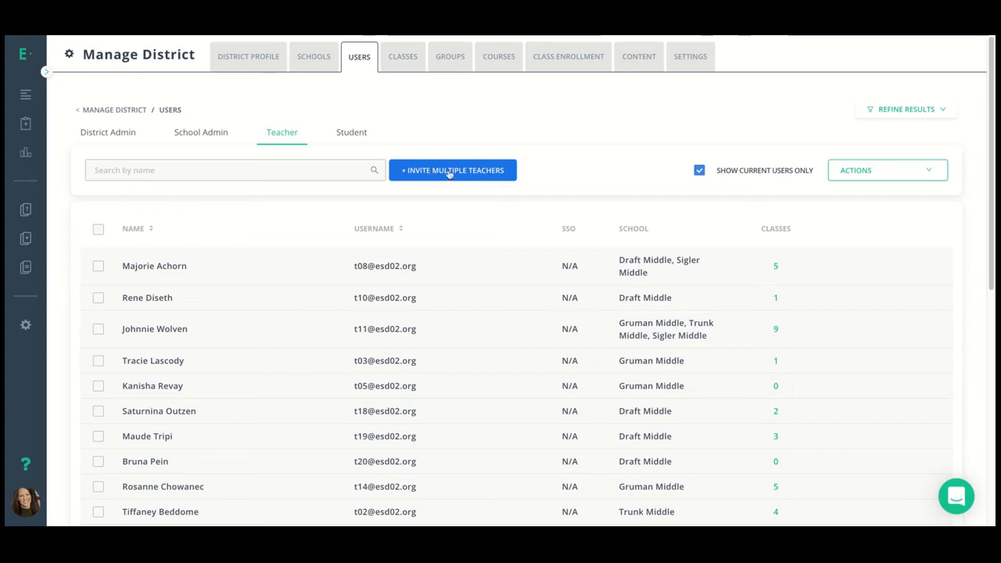
click(457, 172)
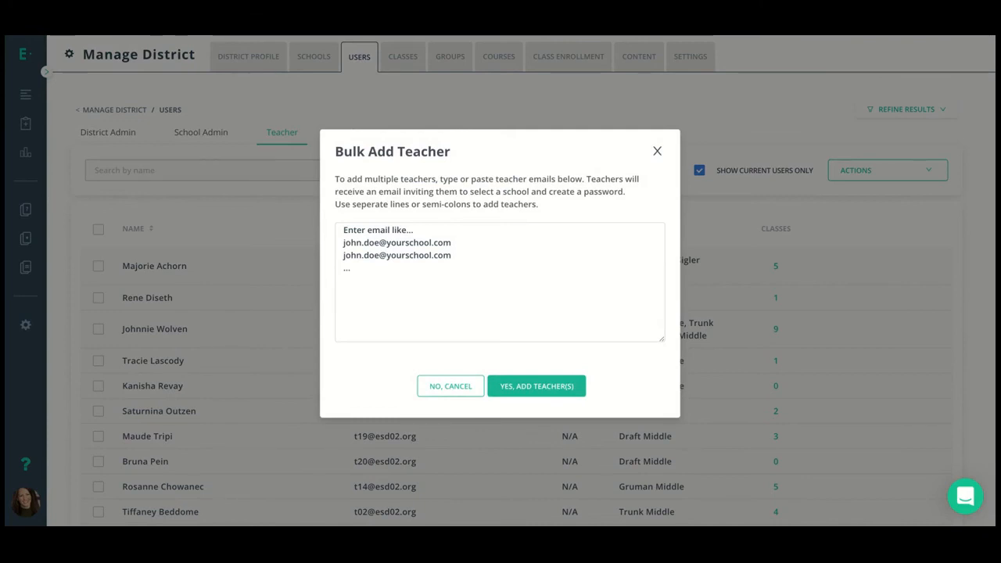
click(659, 154)
click(857, 171)
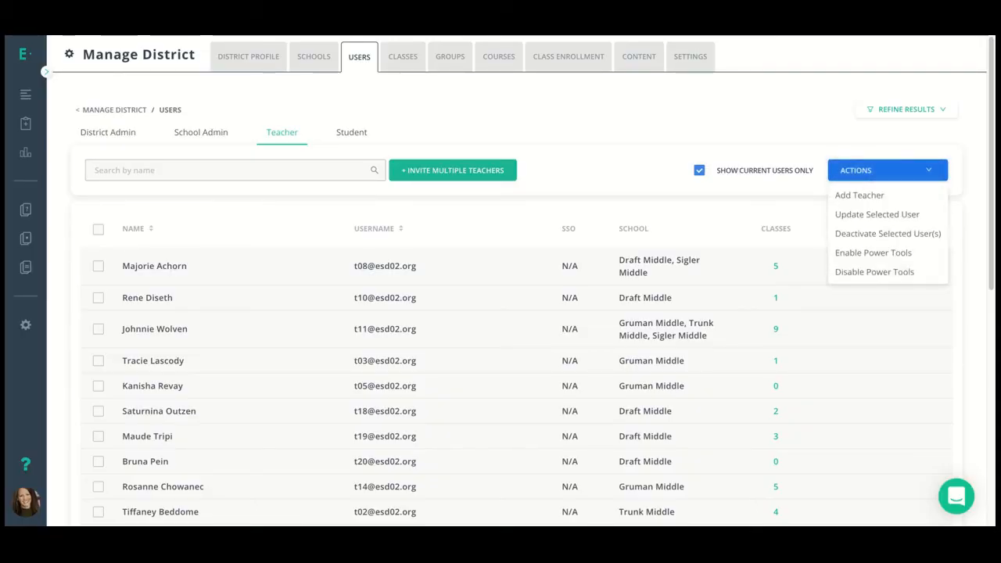
Review the student user list, the actions available for students and the form for adding multiple students by Google Usernames
click(357, 135)
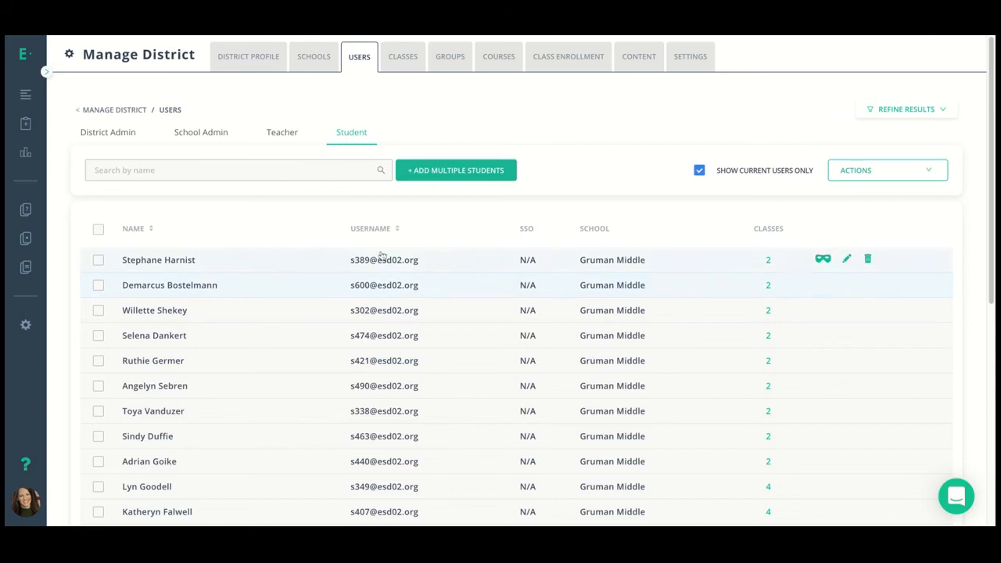
click(437, 177)
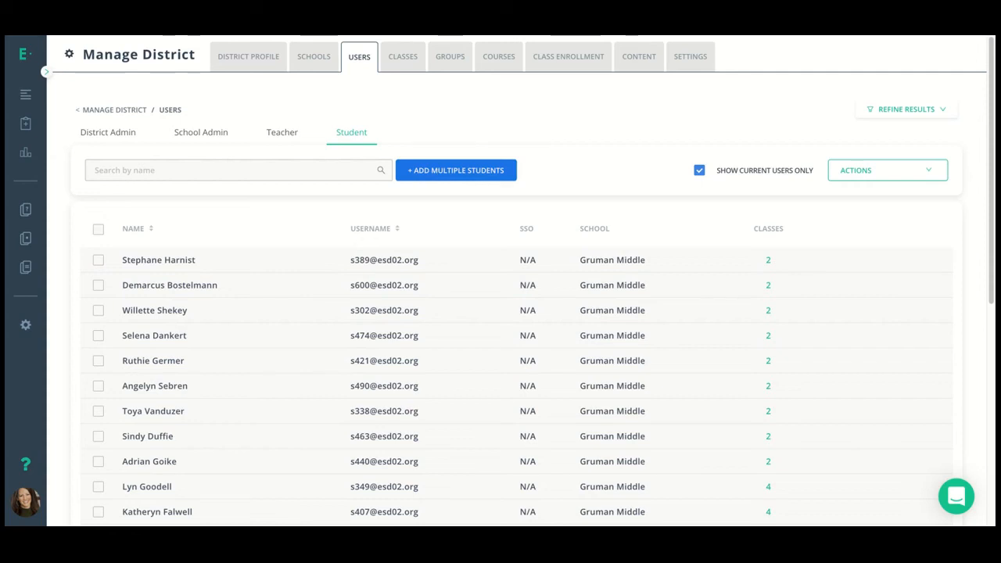
click(437, 176)
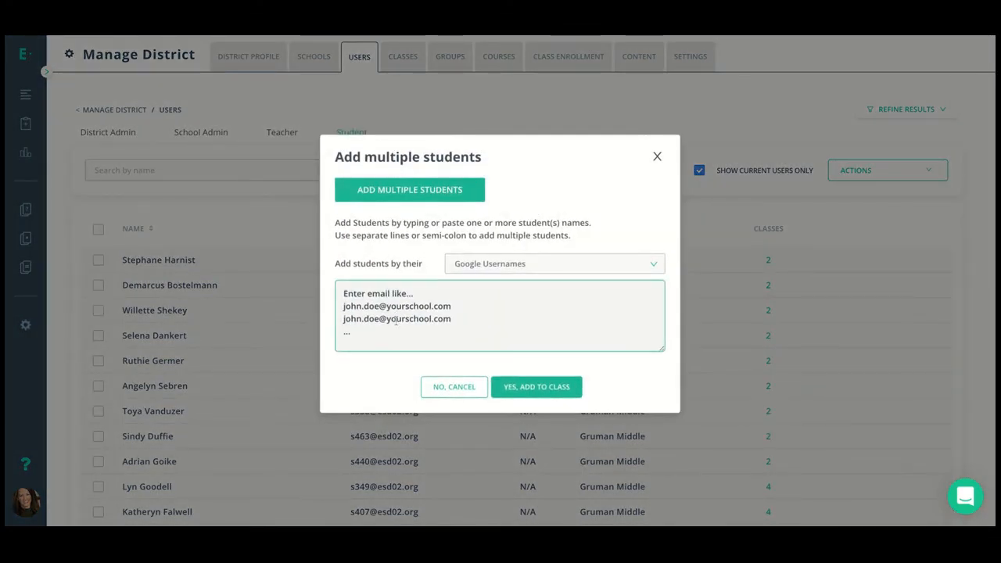
click(657, 156)
click(857, 172)
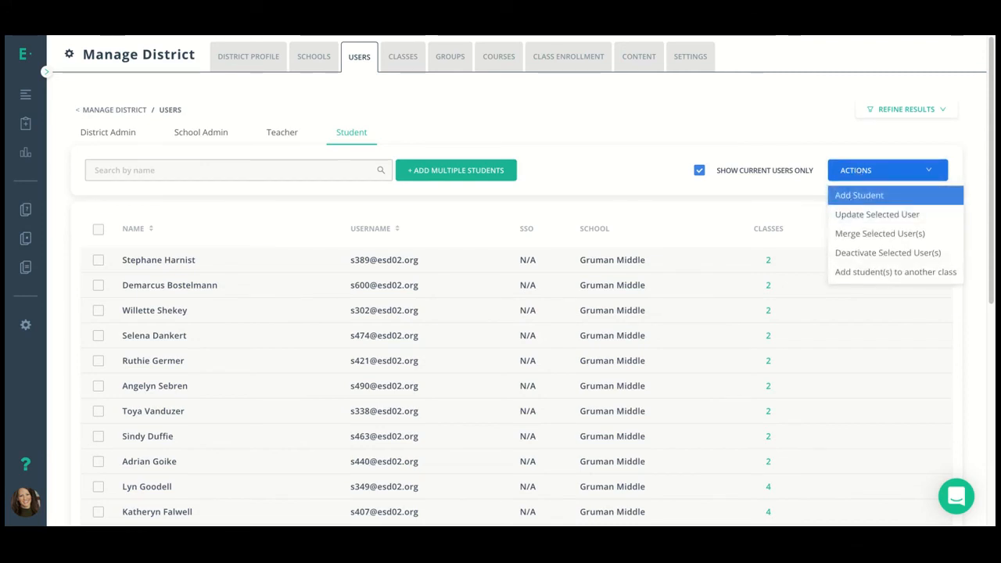
click(754, 145)
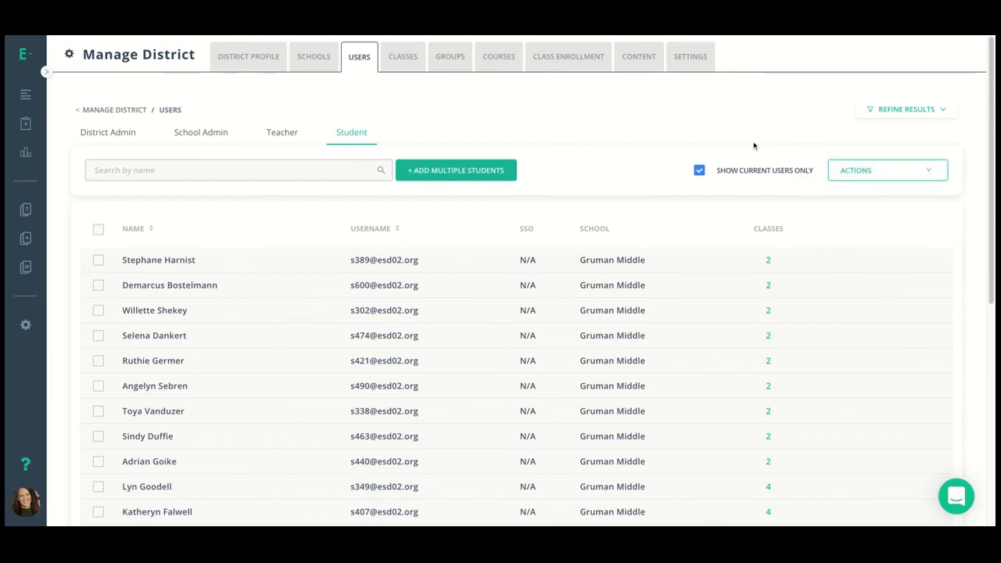
click(491, 170)
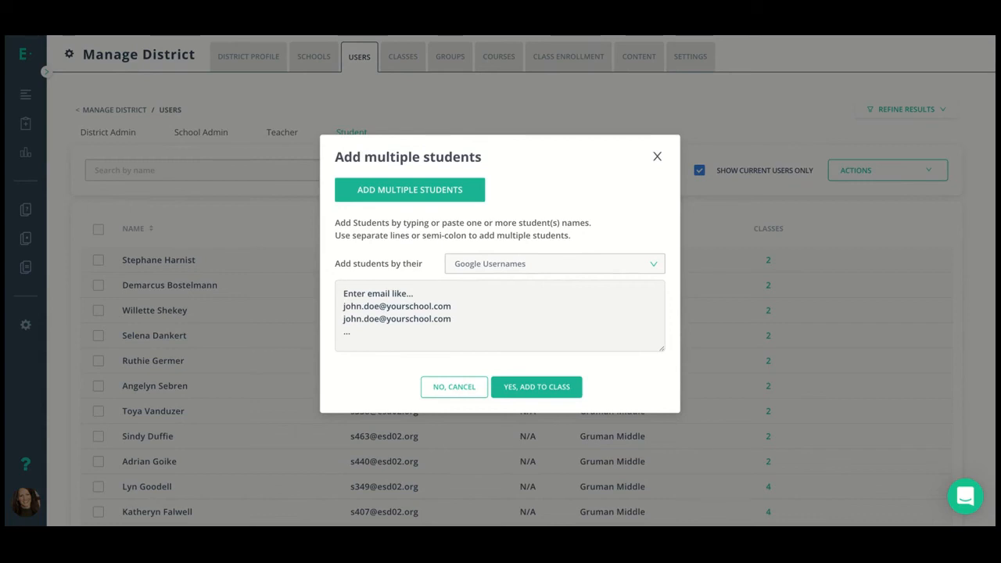
click(415, 306)
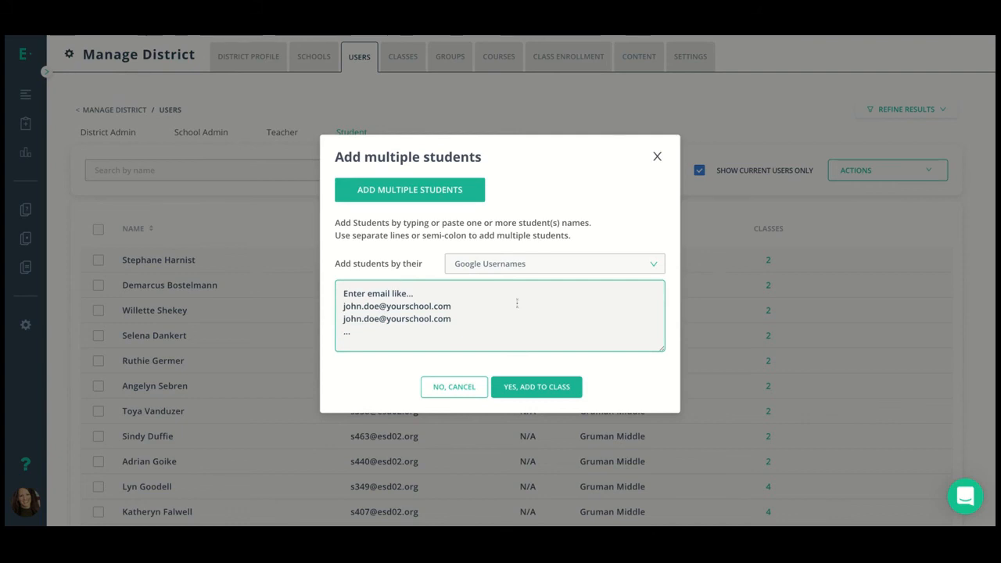
click(657, 158)
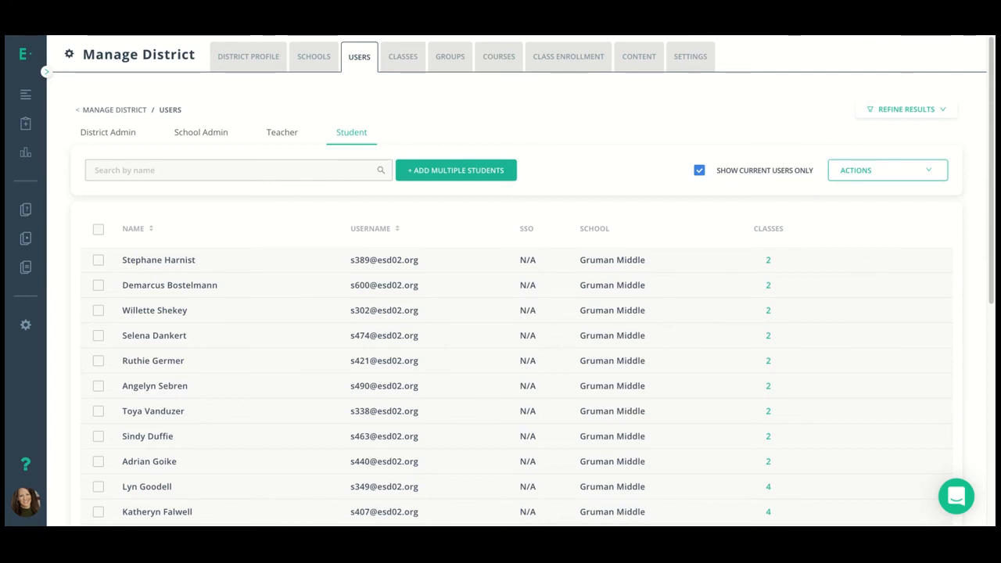
Review the district's courses with their available actions, and the active class enrollments
click(494, 67)
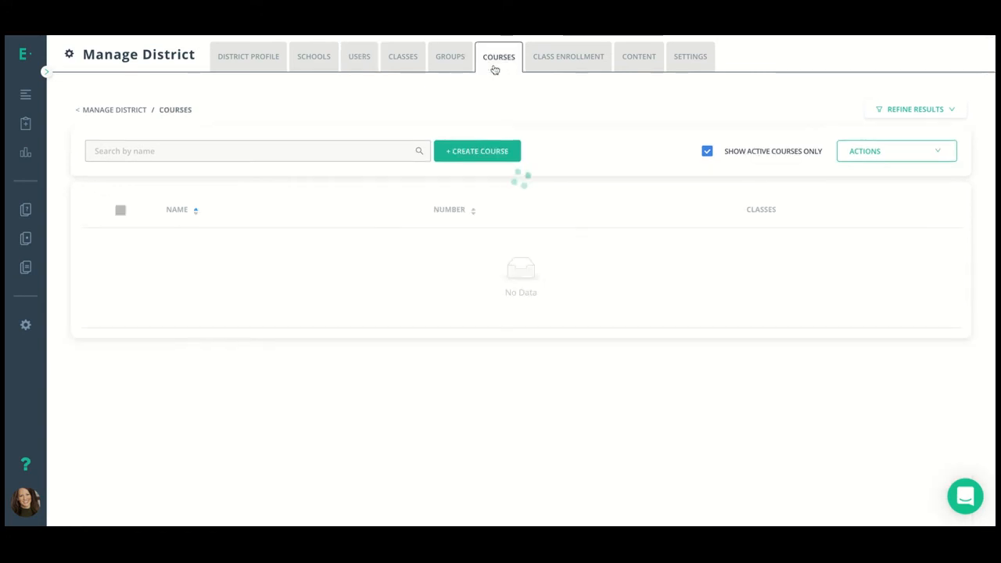
click(851, 153)
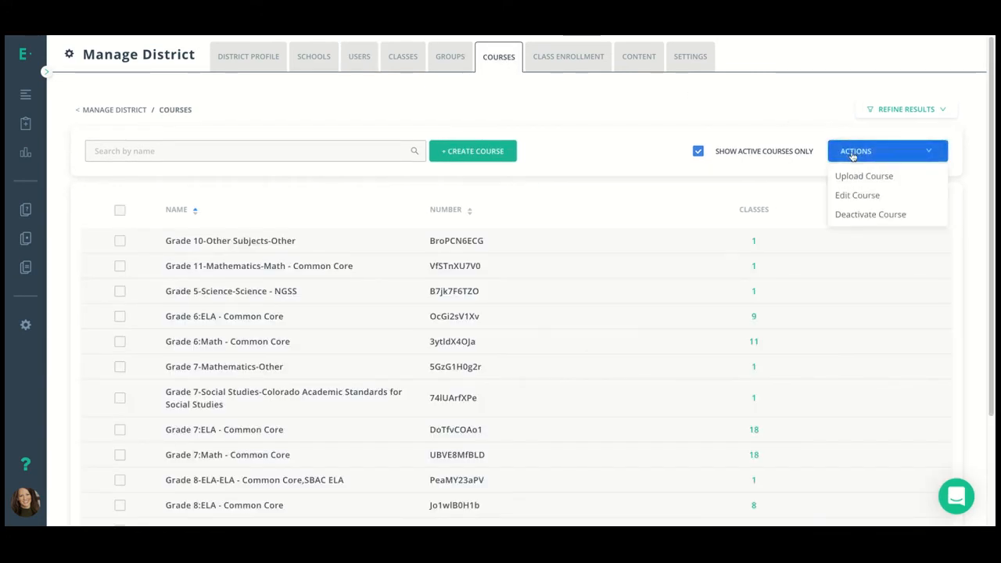
click(574, 57)
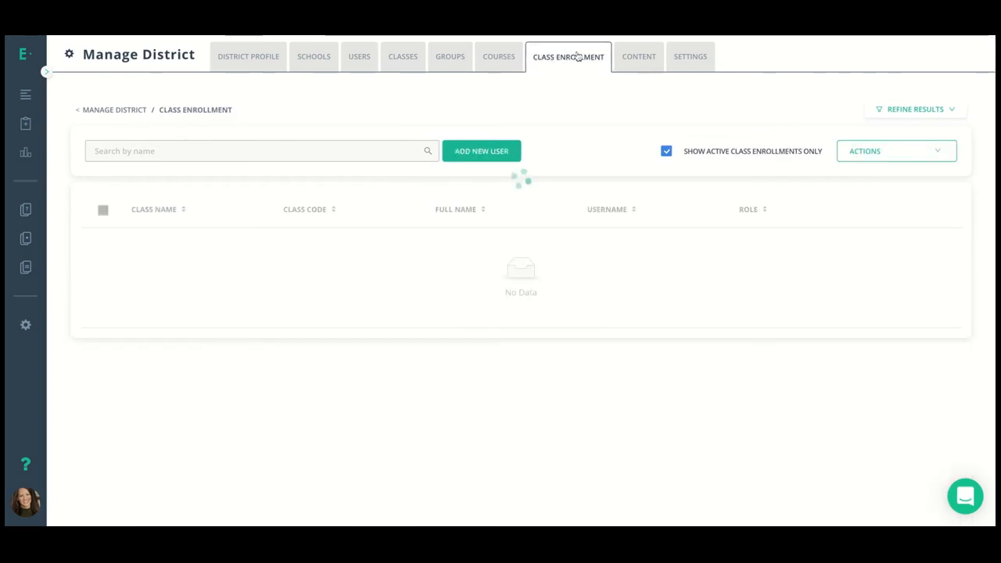
click(928, 152)
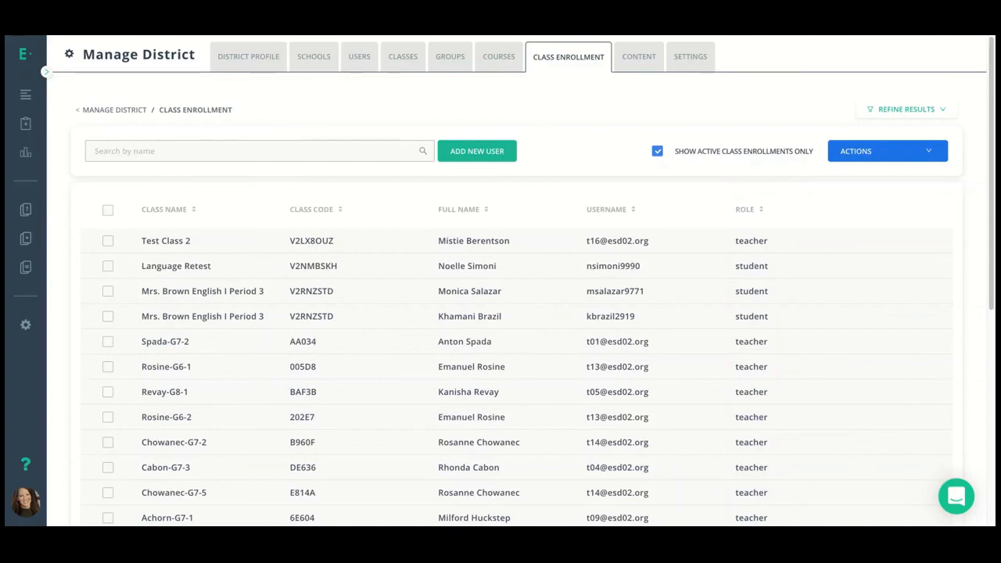
Review the district's school list, the option to create a school, and the edit, deactivate, approve and un-approve actions
click(311, 57)
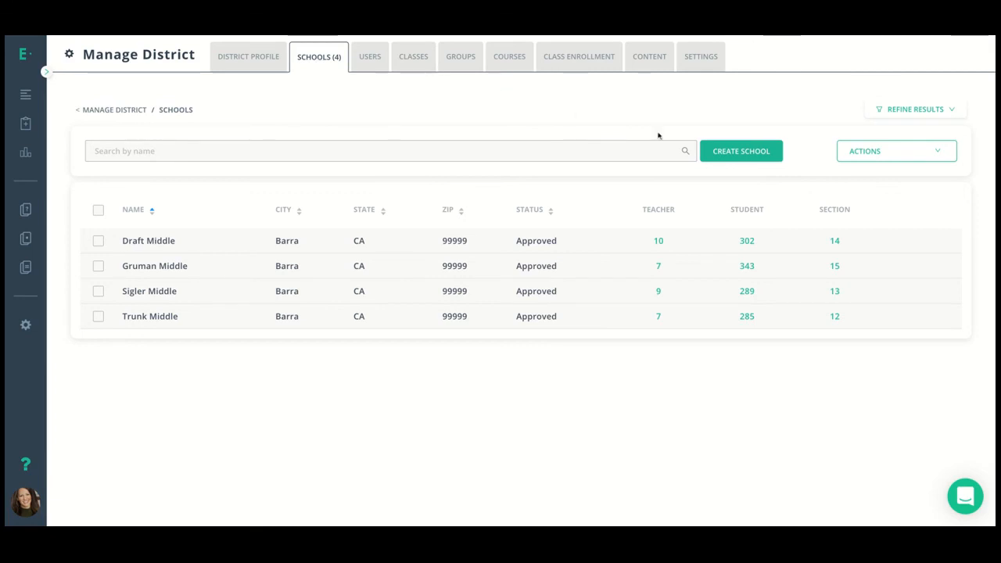
click(743, 157)
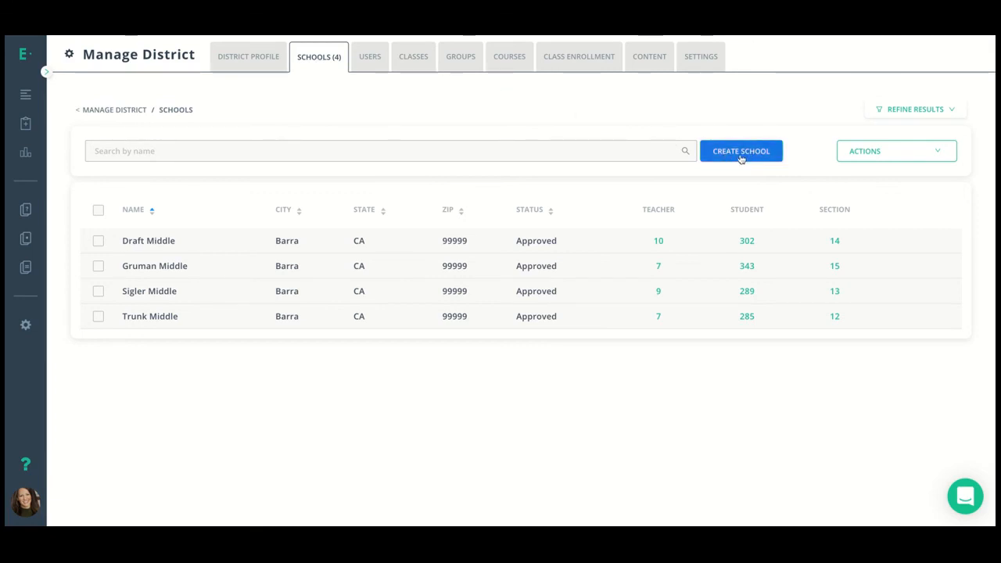
click(878, 155)
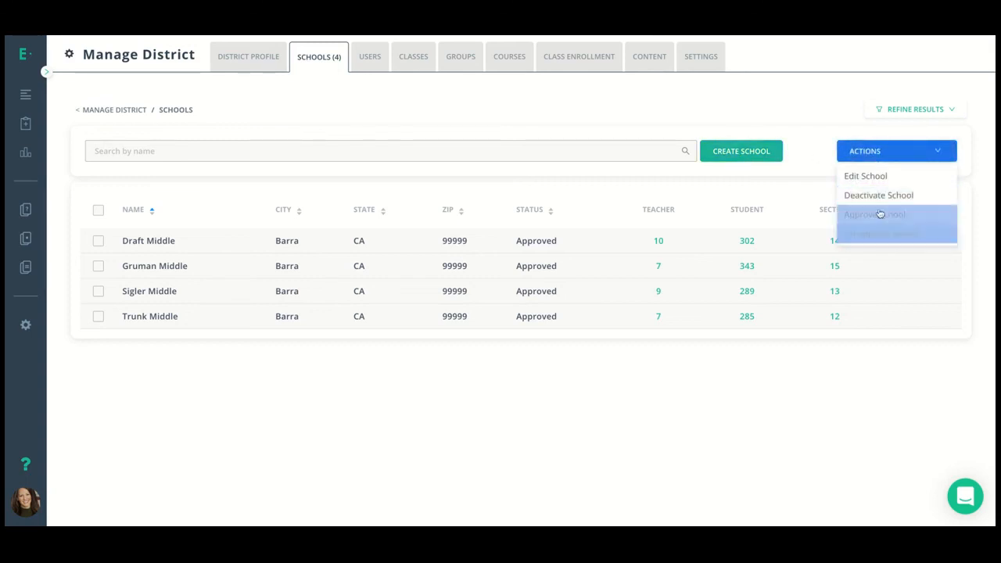
click(827, 103)
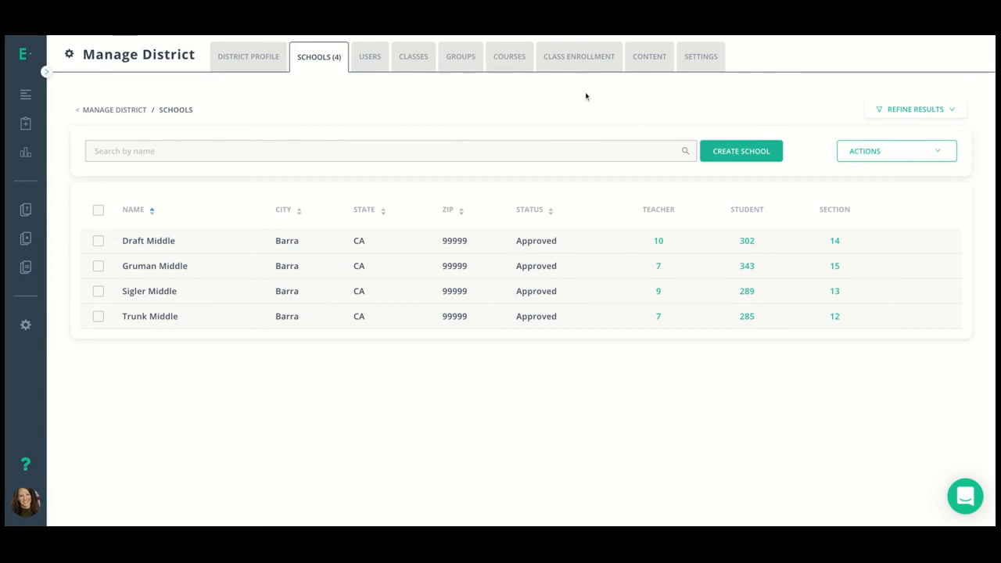
click(864, 153)
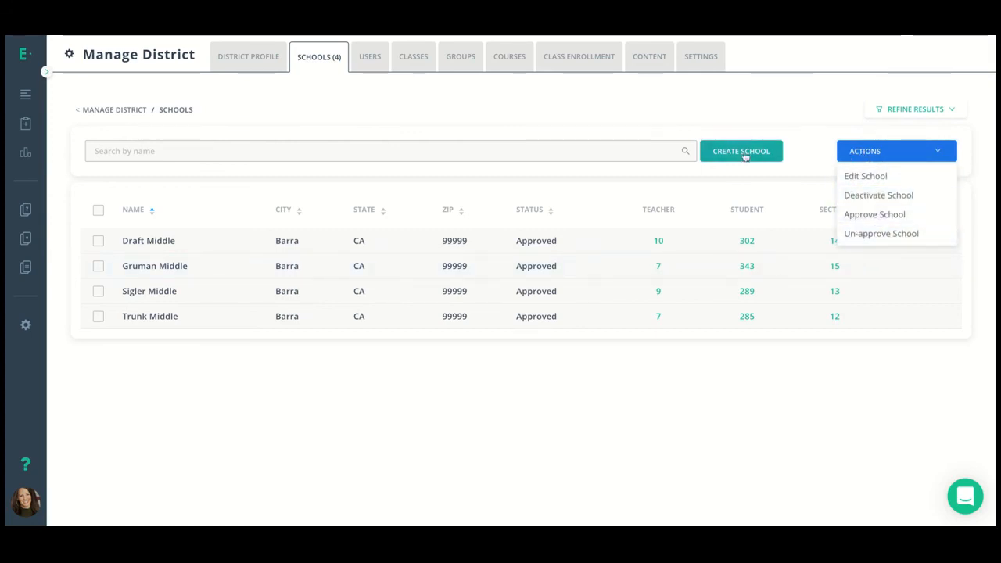
click(367, 63)
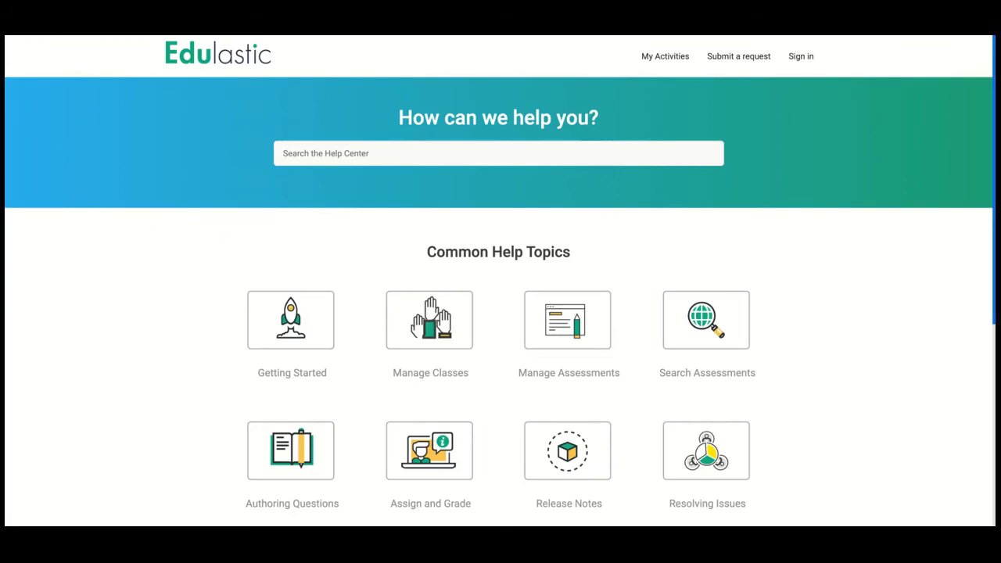
Visit the Help Center search and the Teacher Training Hub, and view the resources for hosting an Edulastic training session at a school
click(311, 154)
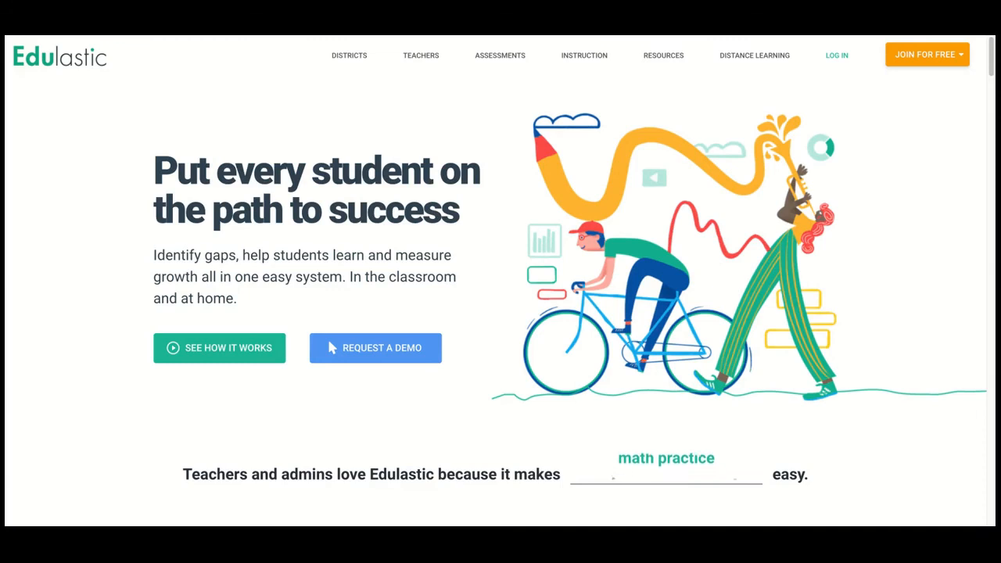
scroll(332, 347, down, 4)
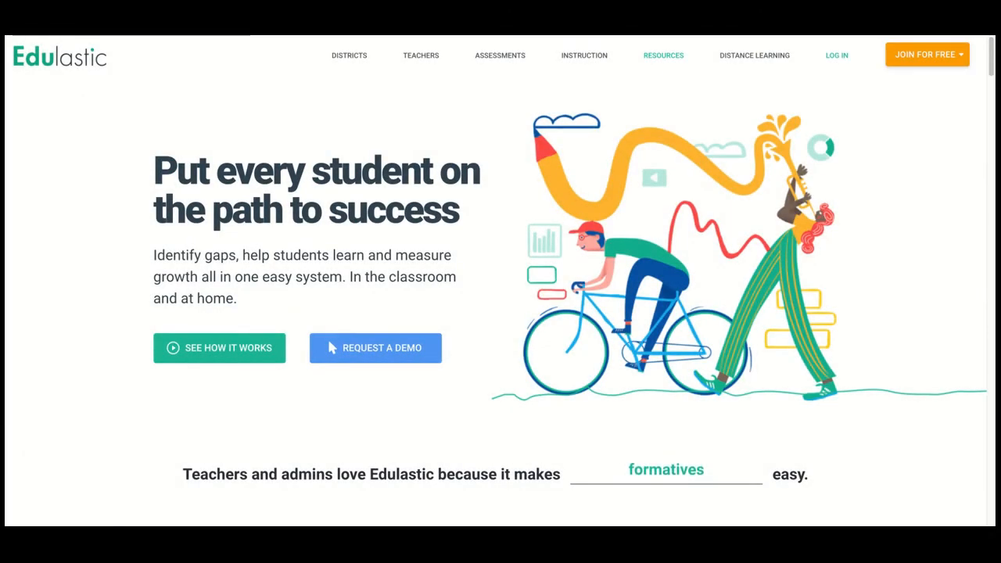
click(663, 56)
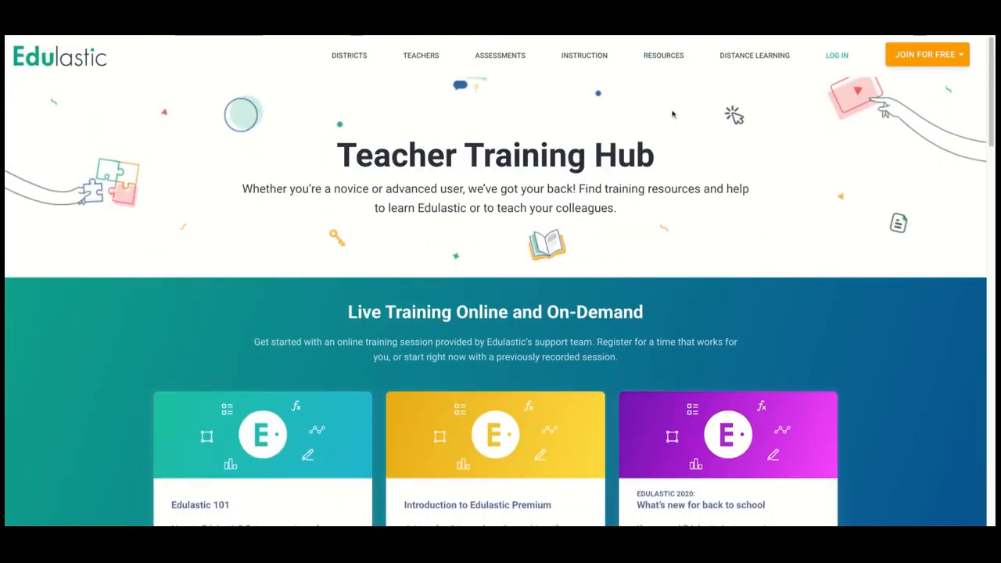
scroll(667, 297, down, 1)
scroll(667, 297, down, 5)
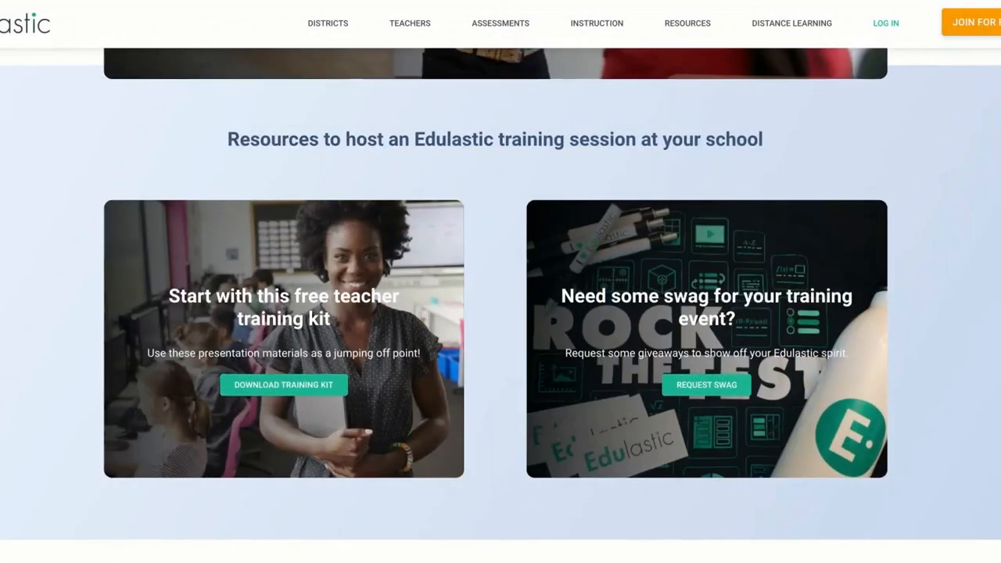
scroll(501, 294, down, 1)
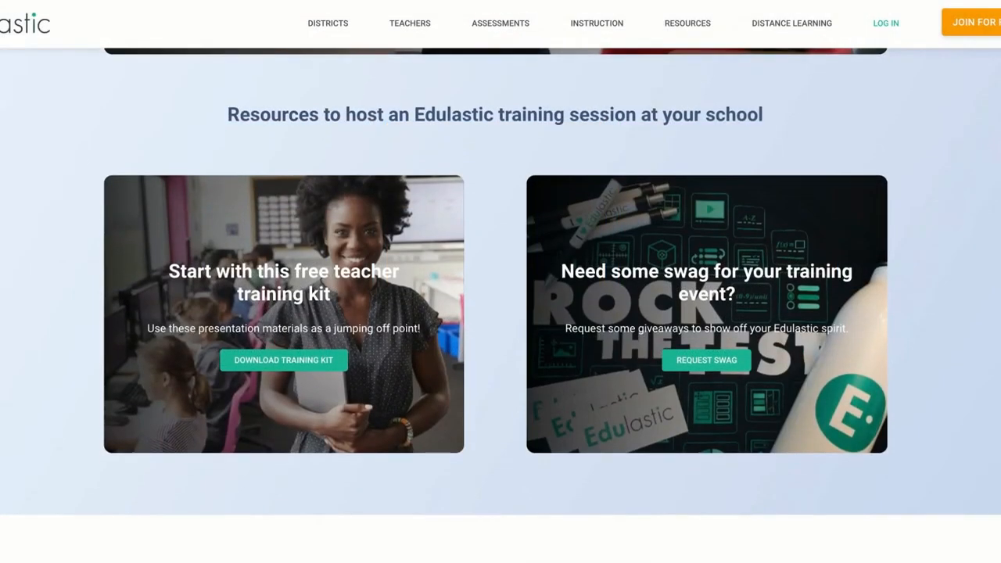